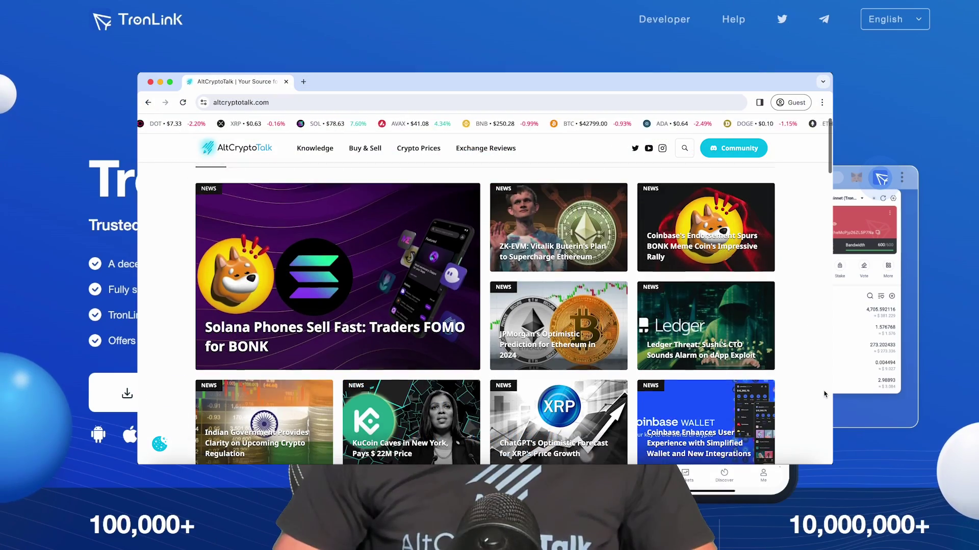
Step: Scroll down the tronlink.org page to find the link to TronLink's official X profile
scroll(824, 394, "down", 7)
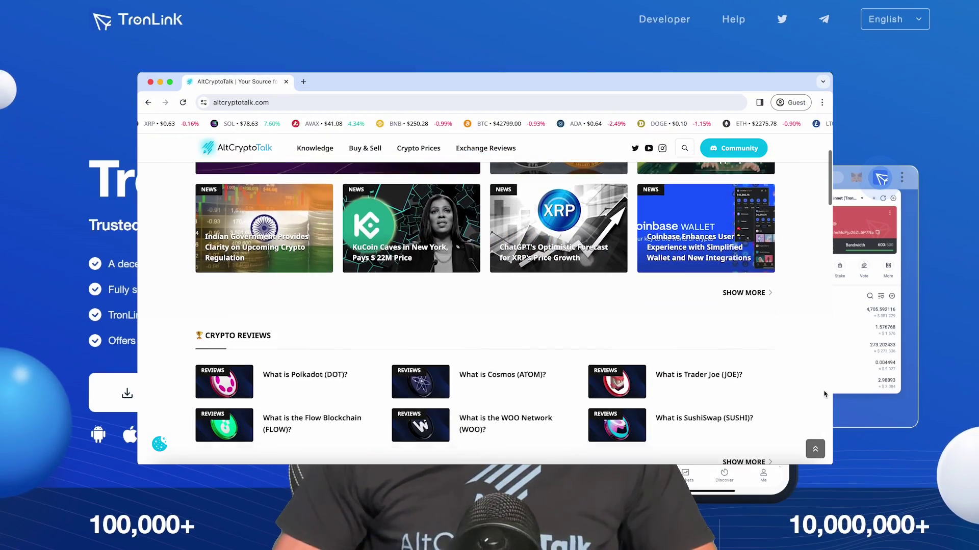
scroll(824, 394, "down", 3)
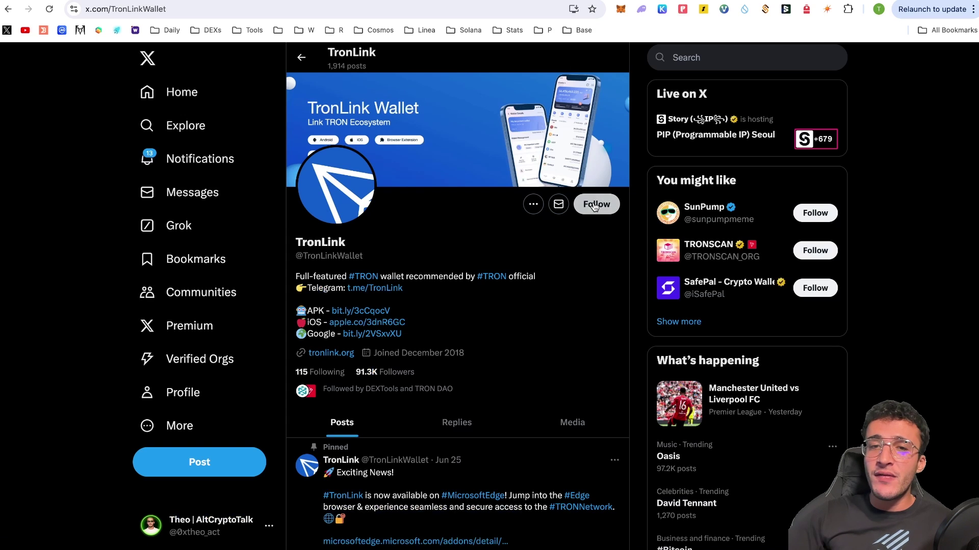
left_click(594, 204)
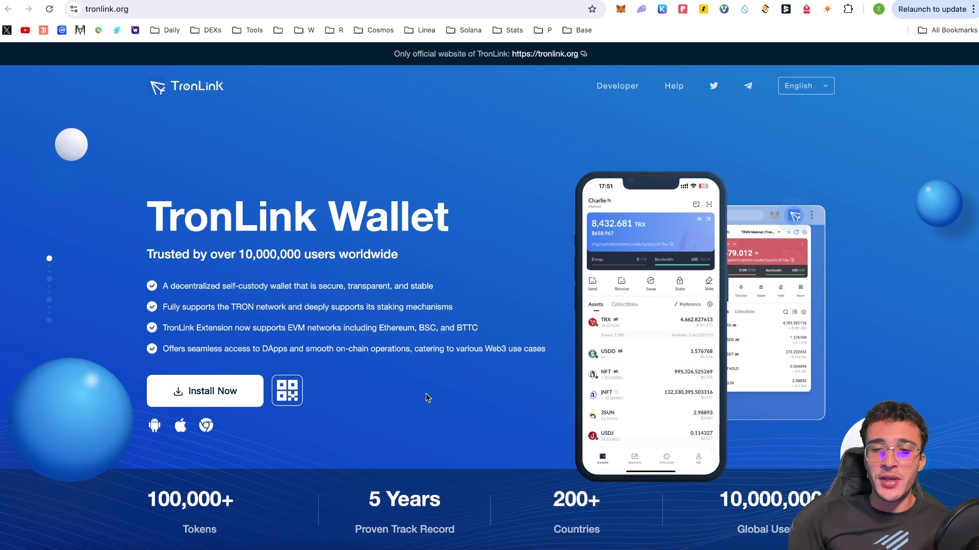
scroll(469, 396, "down", 2)
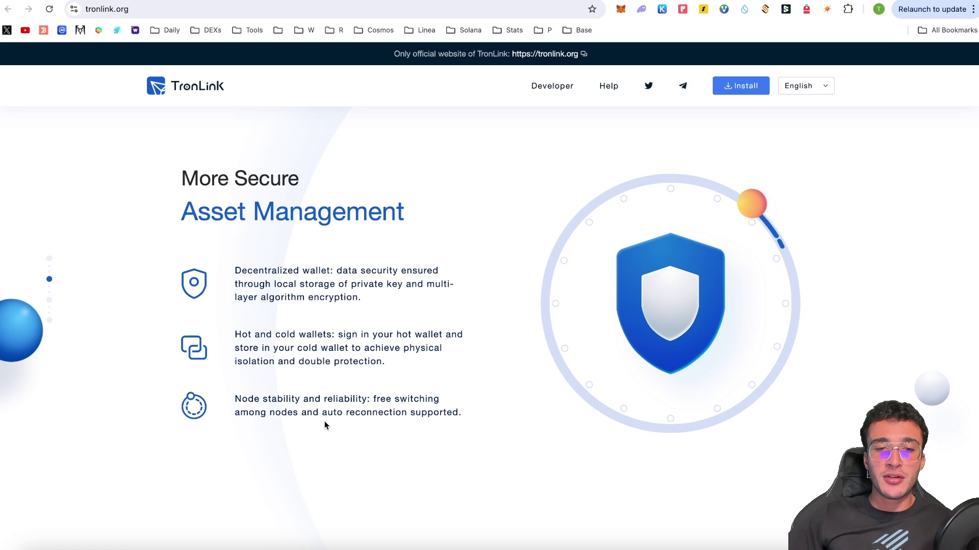
scroll(463, 429, "down", 2)
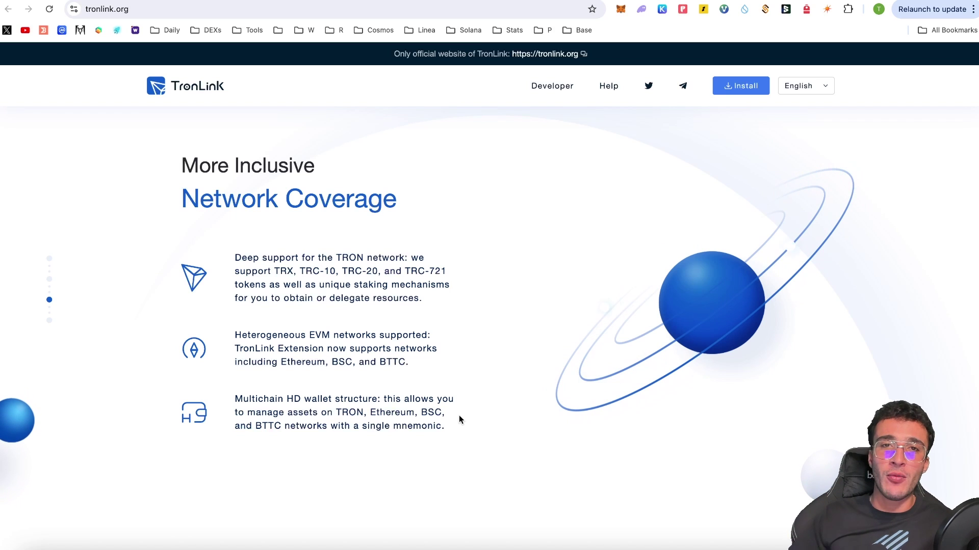
scroll(458, 416, "down", 2)
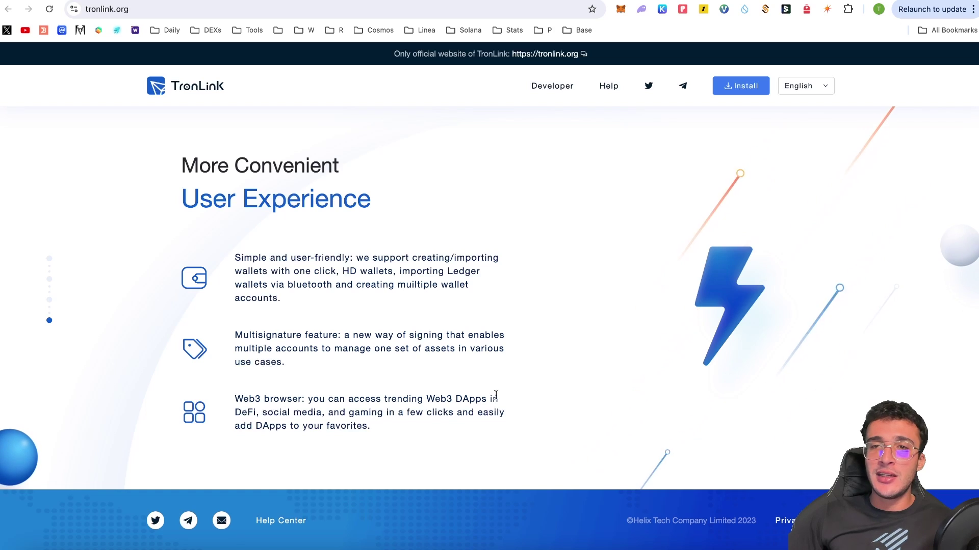
scroll(495, 396, "up", 1)
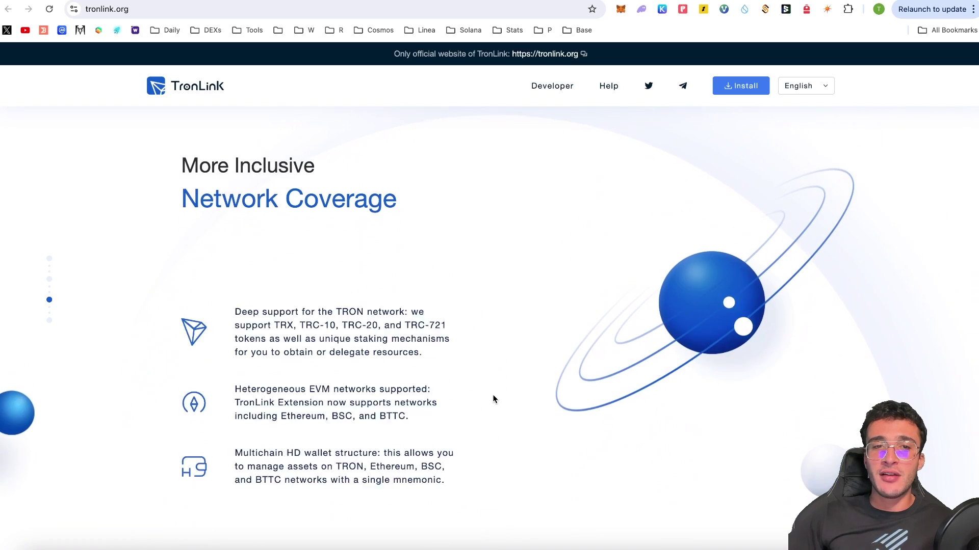
scroll(494, 399, "up", 1)
scroll(493, 399, "up", 1)
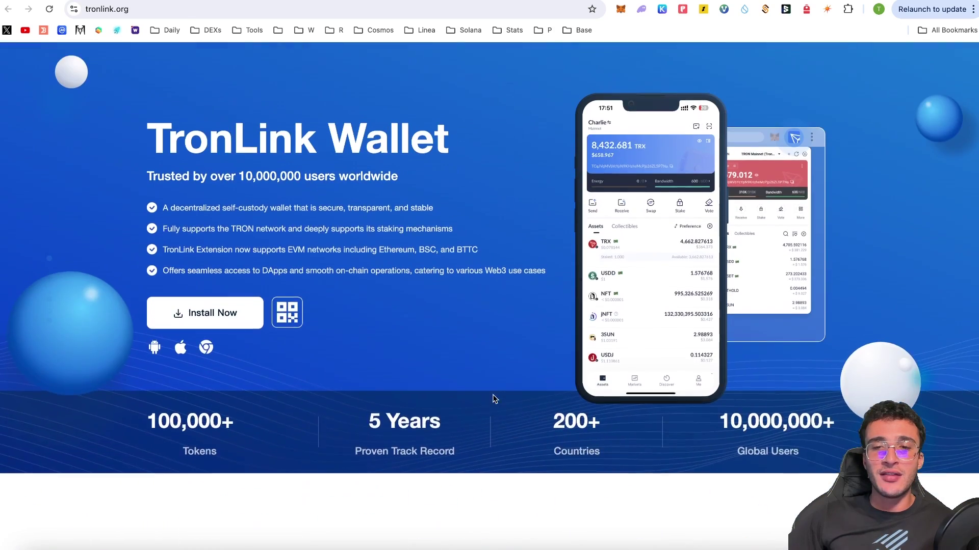
Step: Go from the TronLink download page's Extension options to the Chrome Web Store listing
scroll(494, 399, "up", 1)
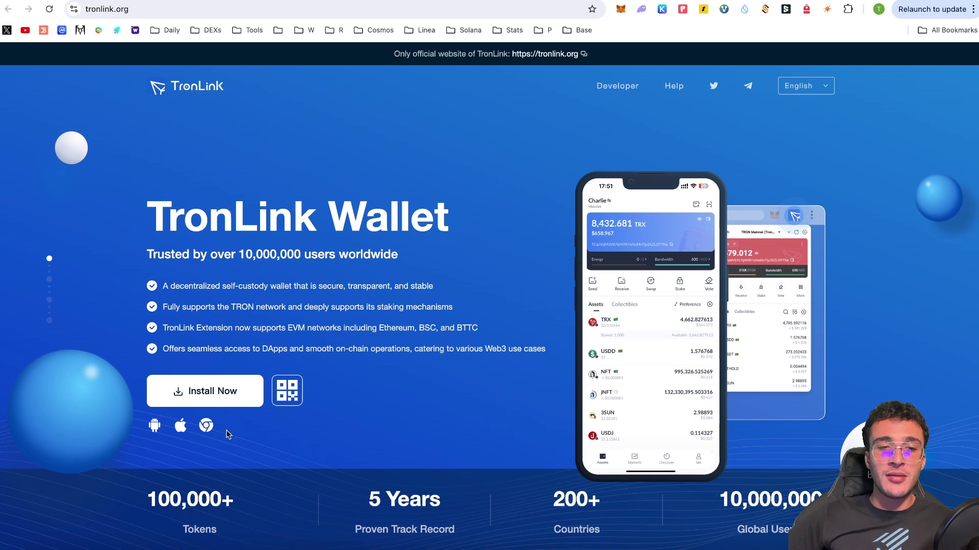
left_click(225, 398)
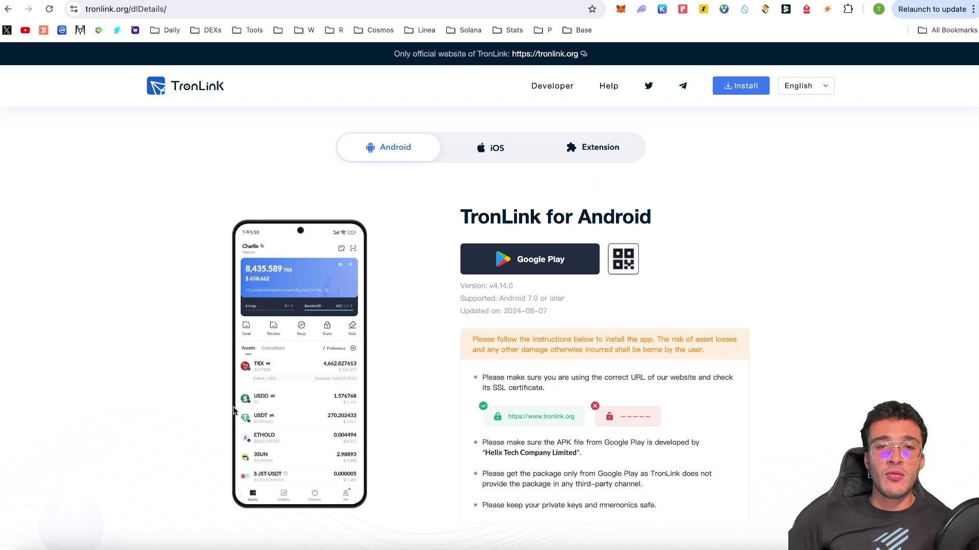
left_click(494, 149)
left_click(586, 148)
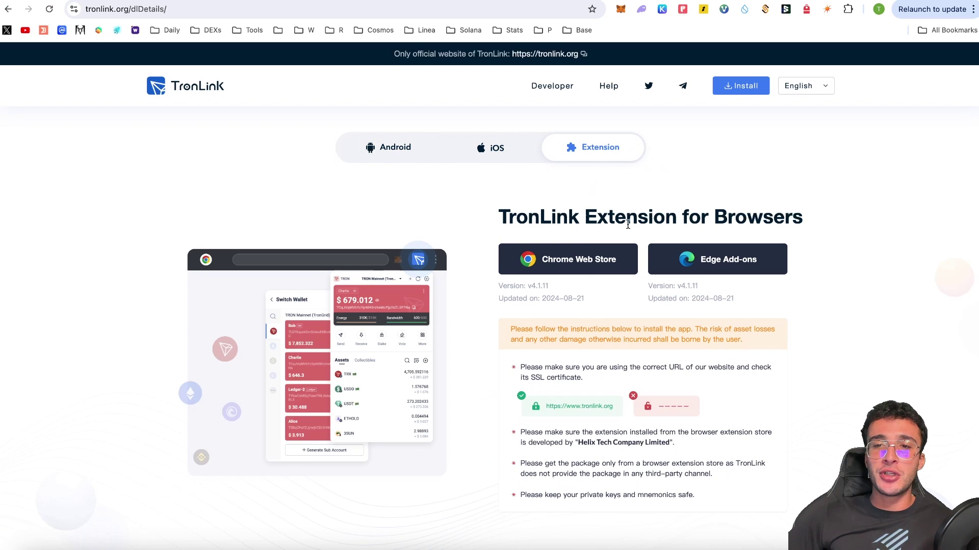
left_click(570, 262)
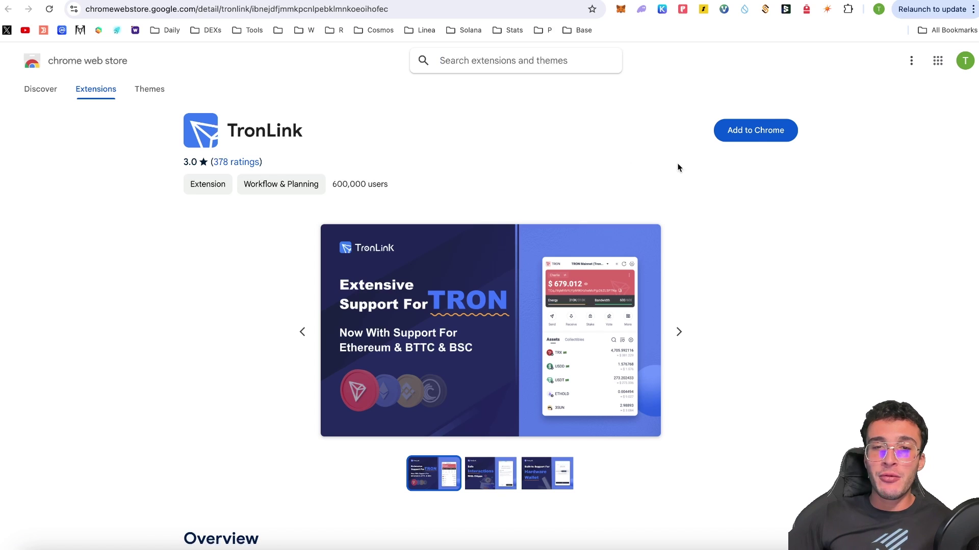
Step: Add the TronLink extension to Chrome, then pin it and drag its icon further left
left_click(757, 136)
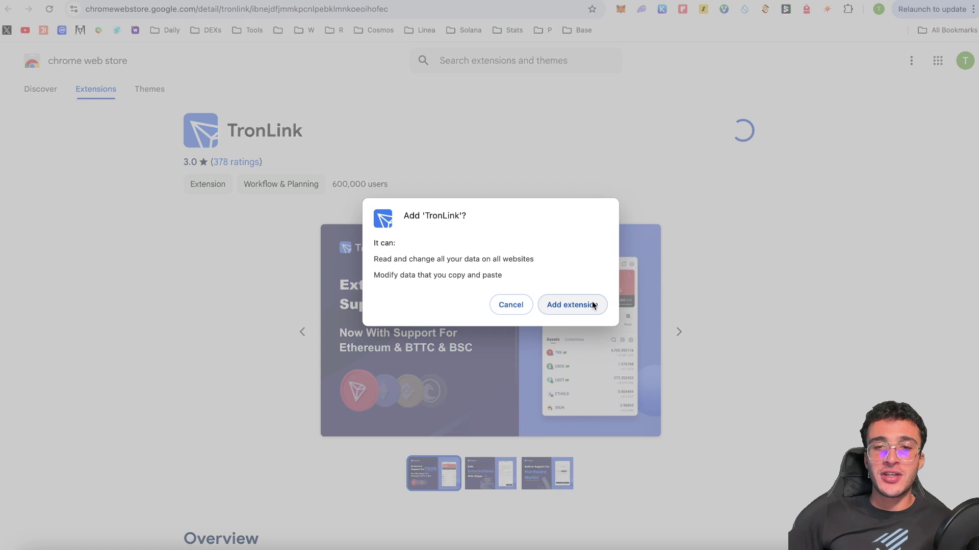
left_click(589, 304)
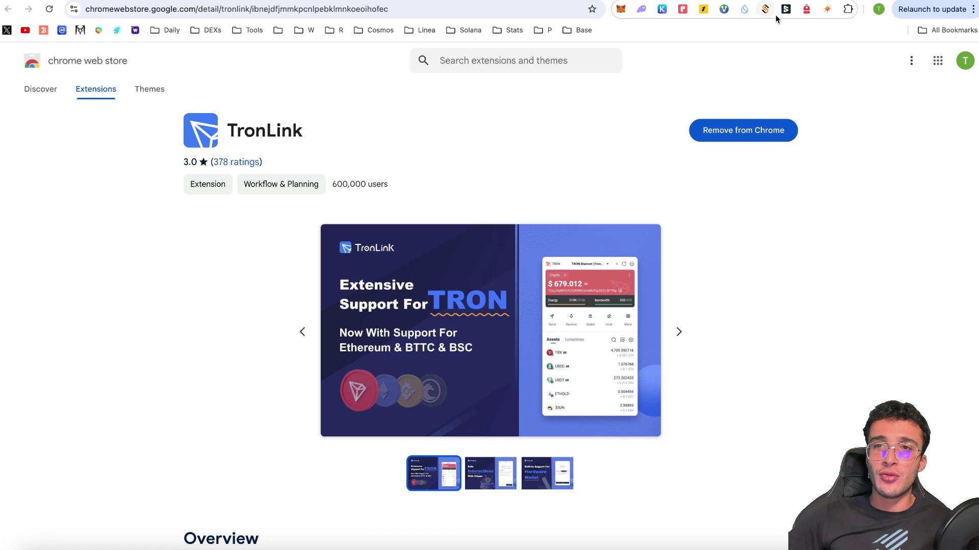
left_click(847, 9)
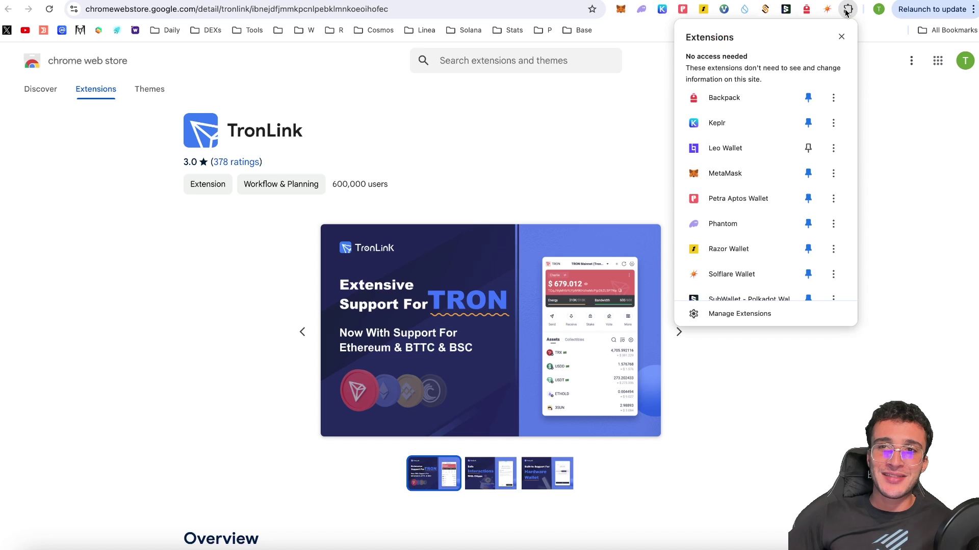
scroll(785, 139, "down", 3)
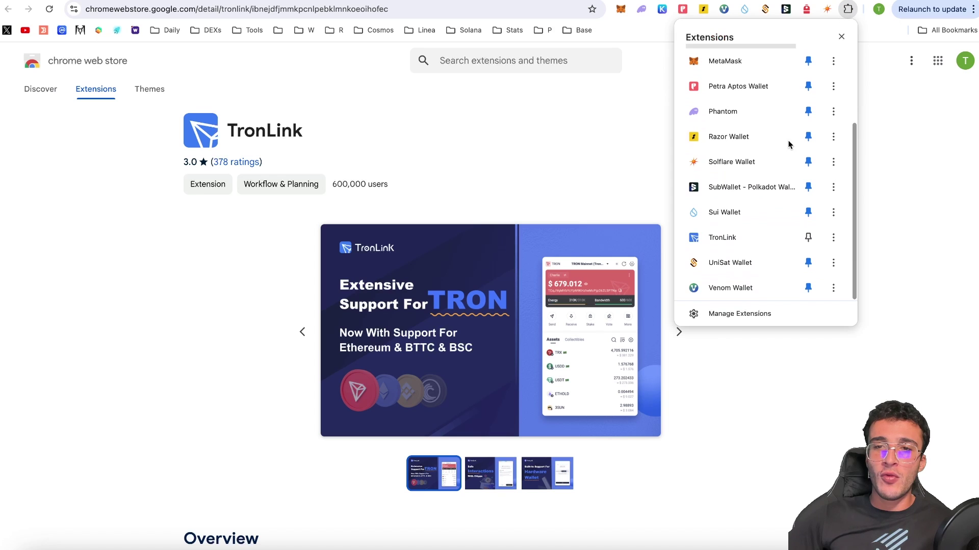
left_click(808, 245)
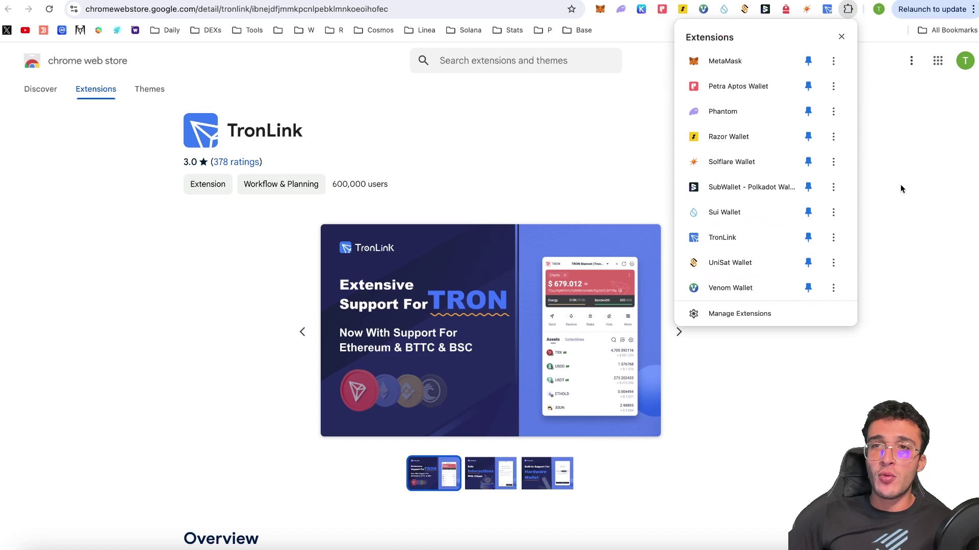
left_click(860, 32)
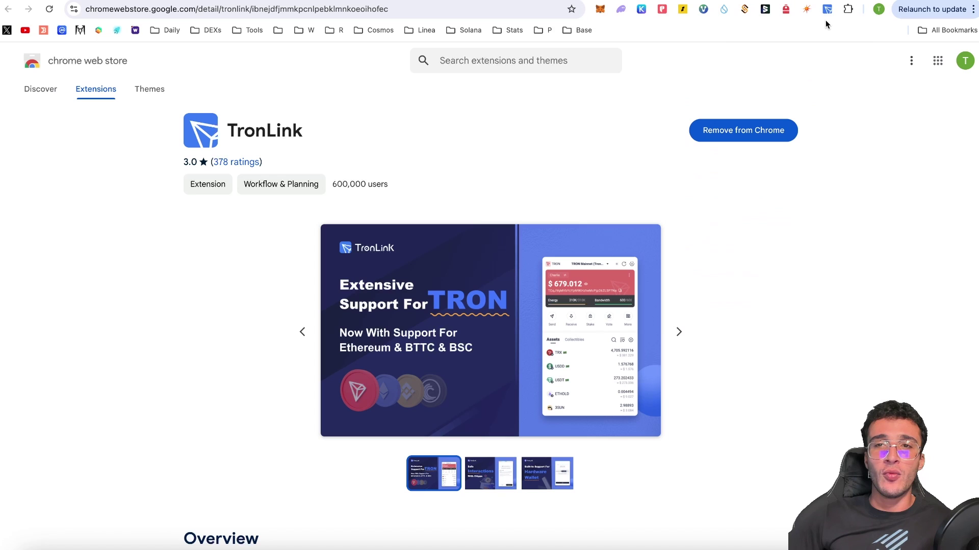
left_click_drag(827, 9, 642, 14)
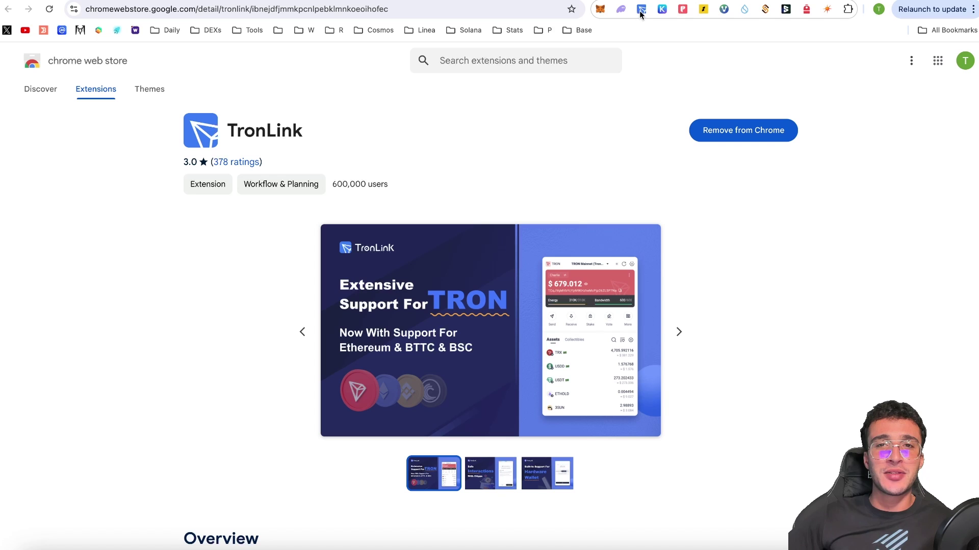
Step: Launch TronLink, choose Create Wallet, and scroll through the User Agreement to its final terms
left_click(641, 11)
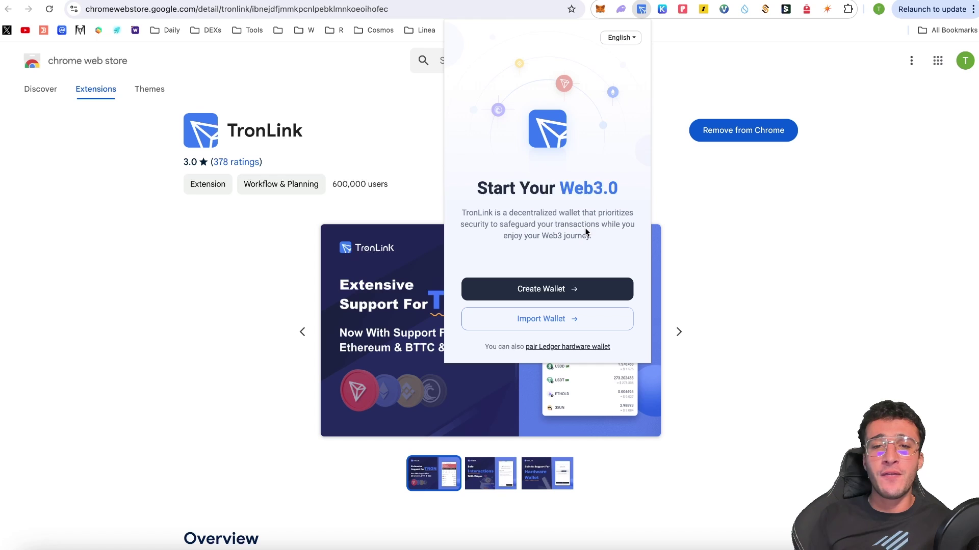
left_click(588, 286)
scroll(574, 186, "down", 20)
scroll(583, 234, "down", 20)
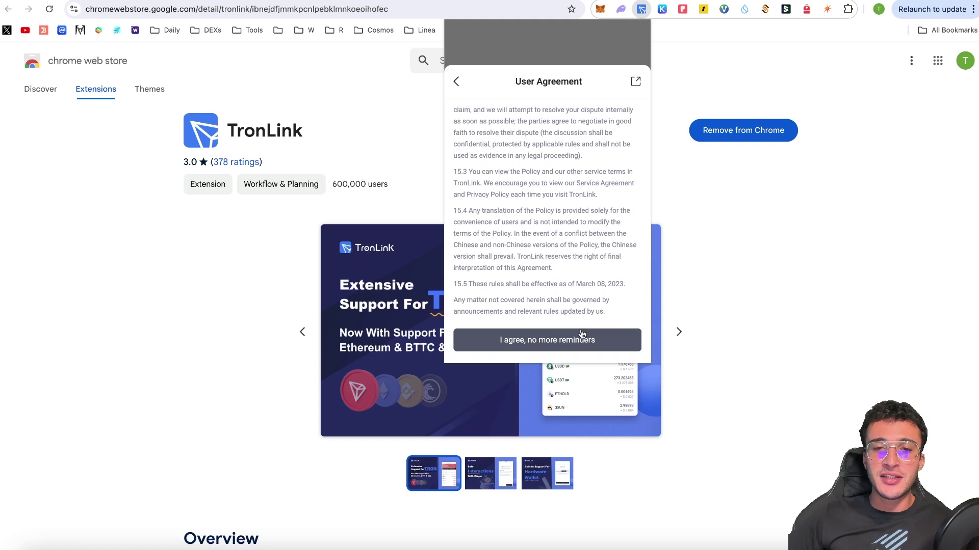
Step: Accept the agreement and create the wallet with a custom name and a confirmed password
left_click(563, 341)
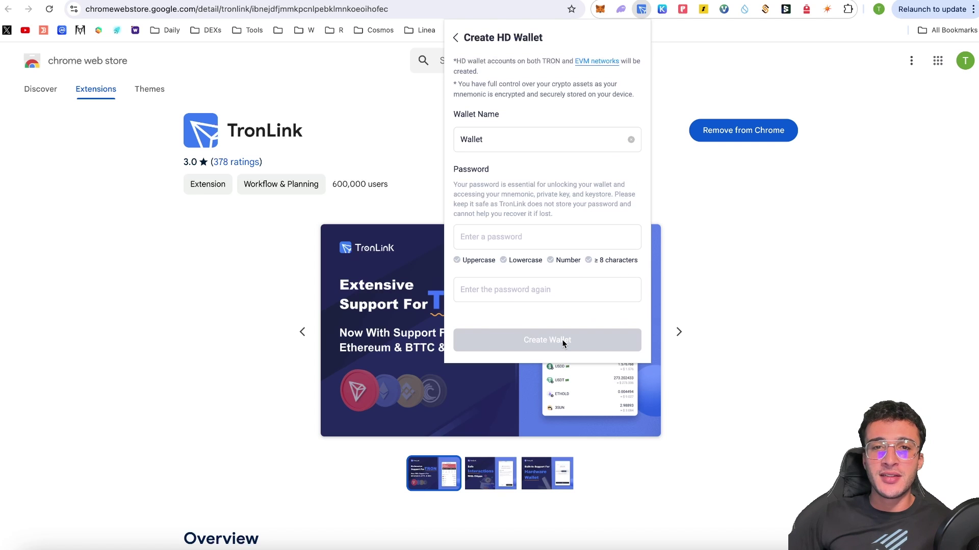
left_click(512, 142)
double_click(511, 143)
type("Theo")
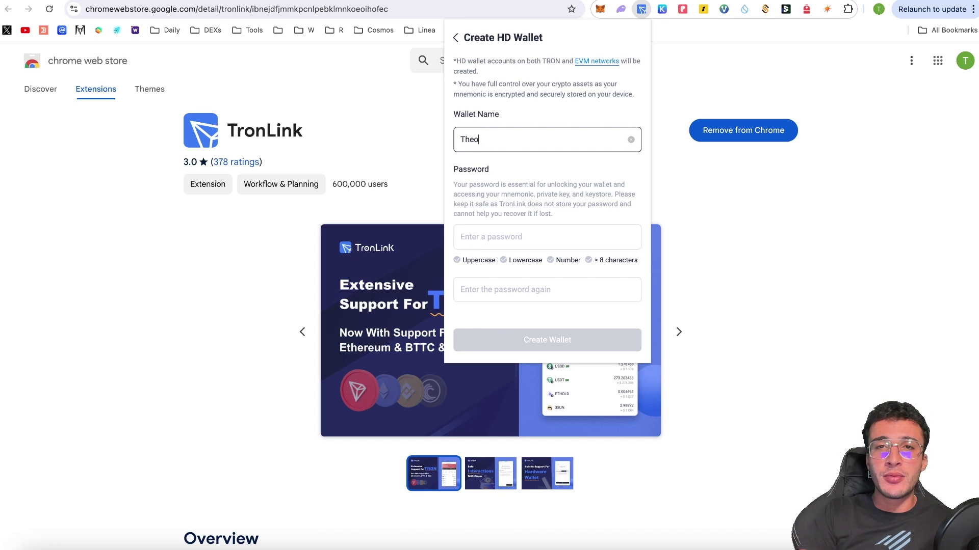
left_click(564, 236)
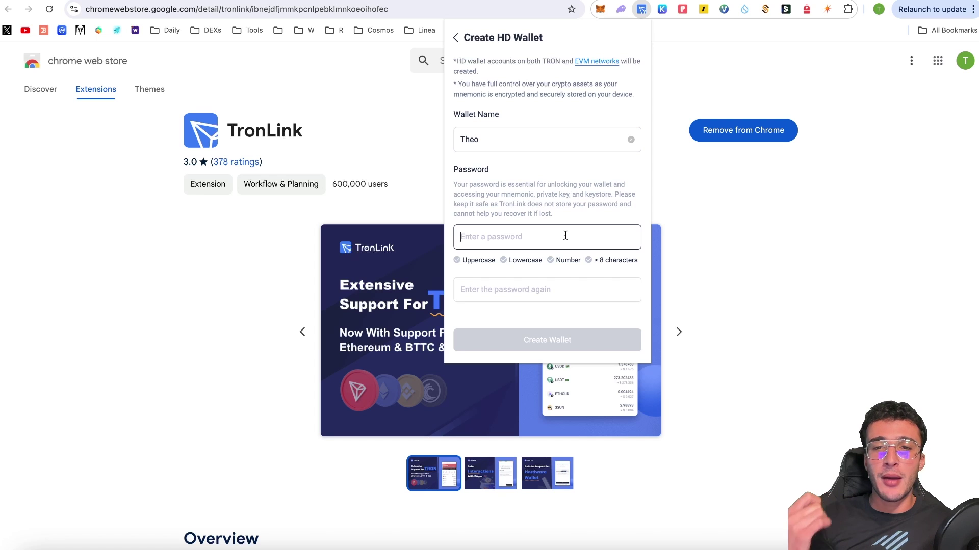
key("ctrl+v")
key("Tab")
key("ctrl+v")
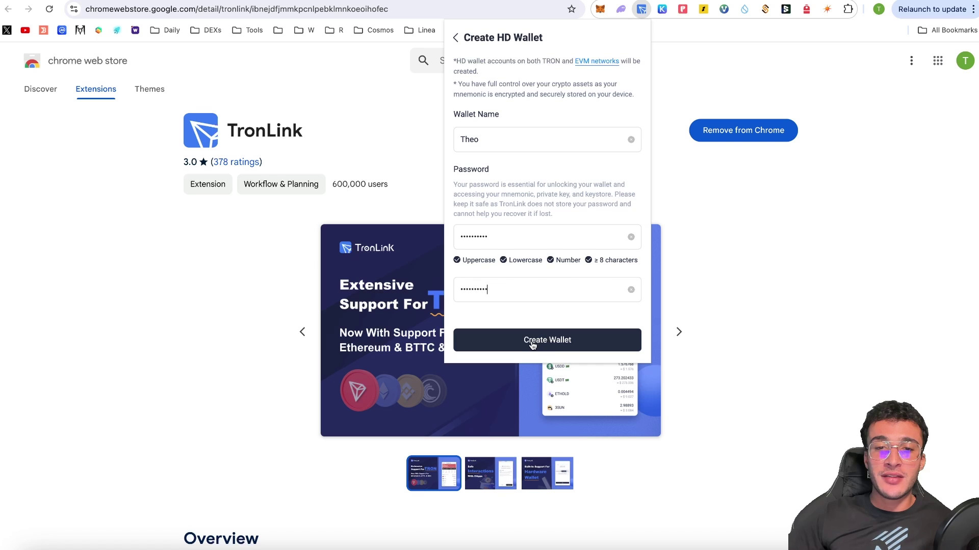
left_click(533, 343)
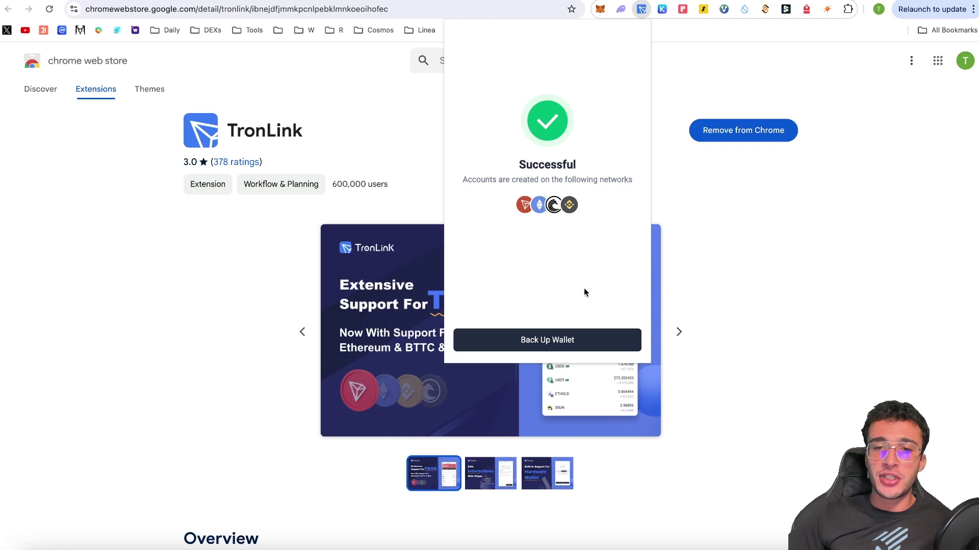
Step: Start the wallet backup and authorize it with the wallet password
left_click(564, 340)
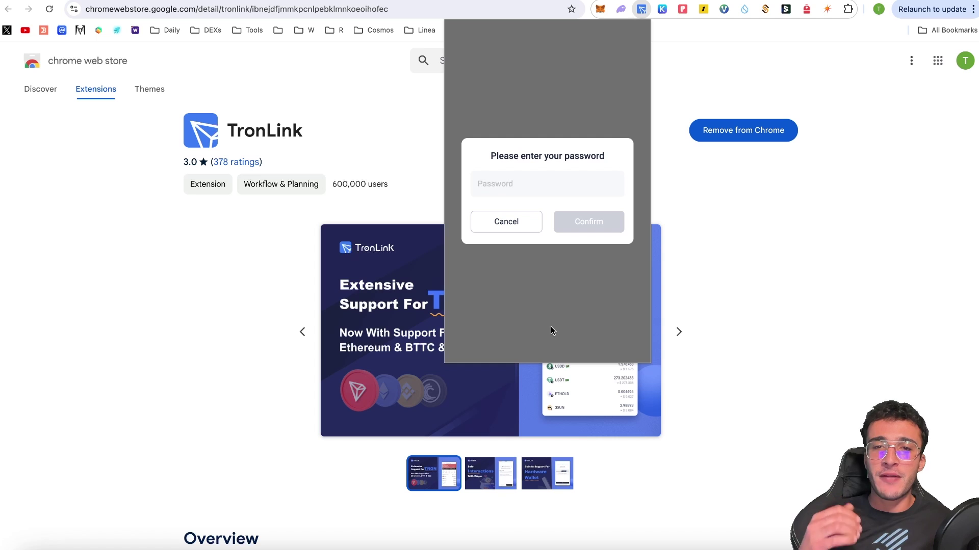
left_click(516, 184)
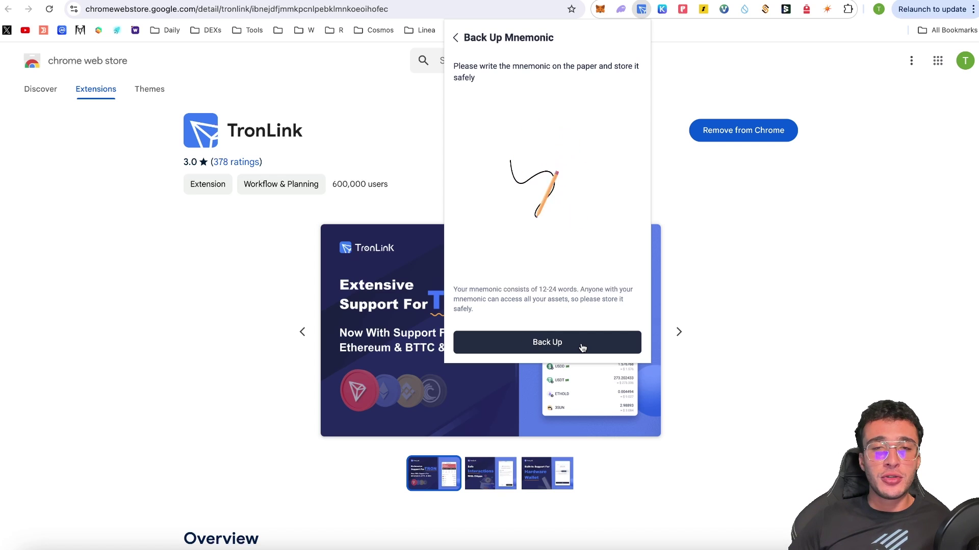
Step: Reveal the mnemonic phrase so it can be written down for the backup
left_click(547, 342)
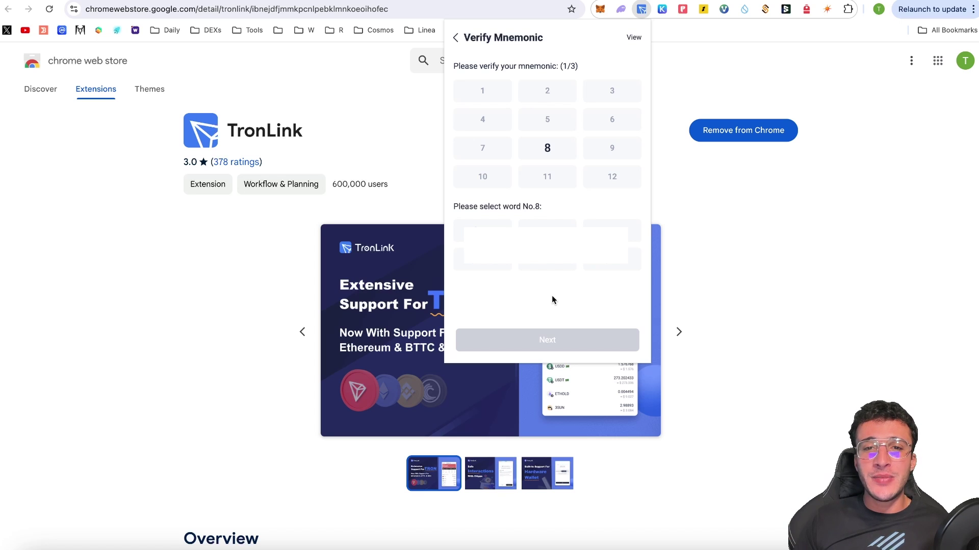
Step: Pick the requested mnemonic words, skip past the EVM networks introduction, and open the wallet
left_click(634, 232)
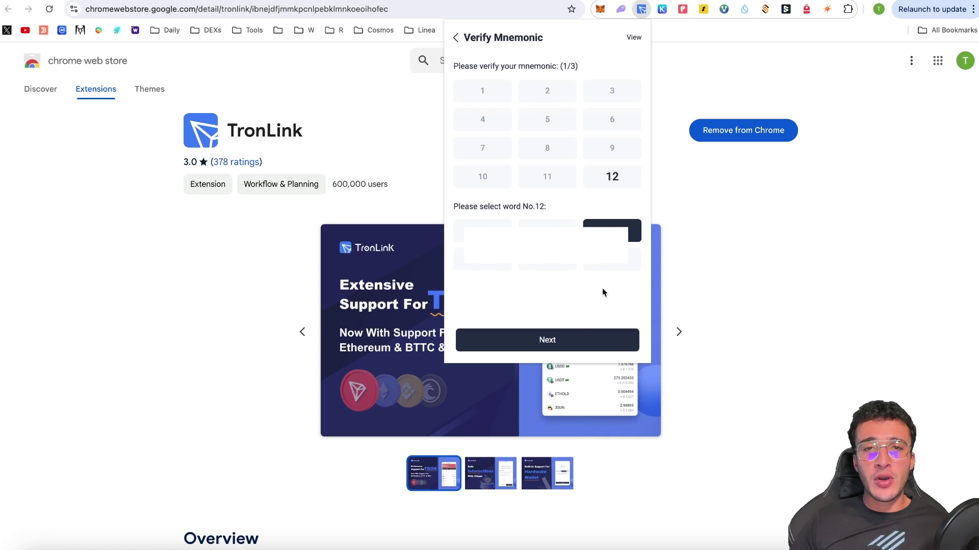
left_click(586, 339)
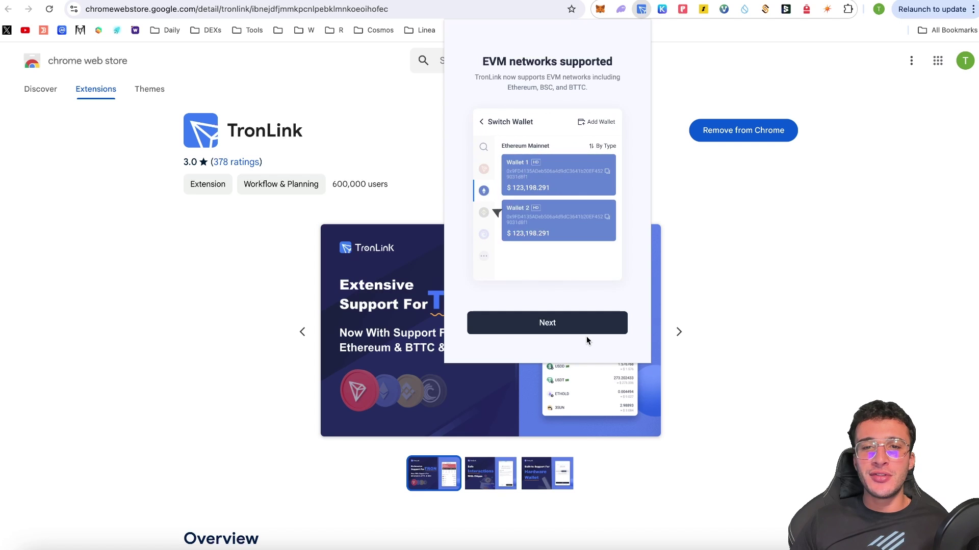
left_click(580, 329)
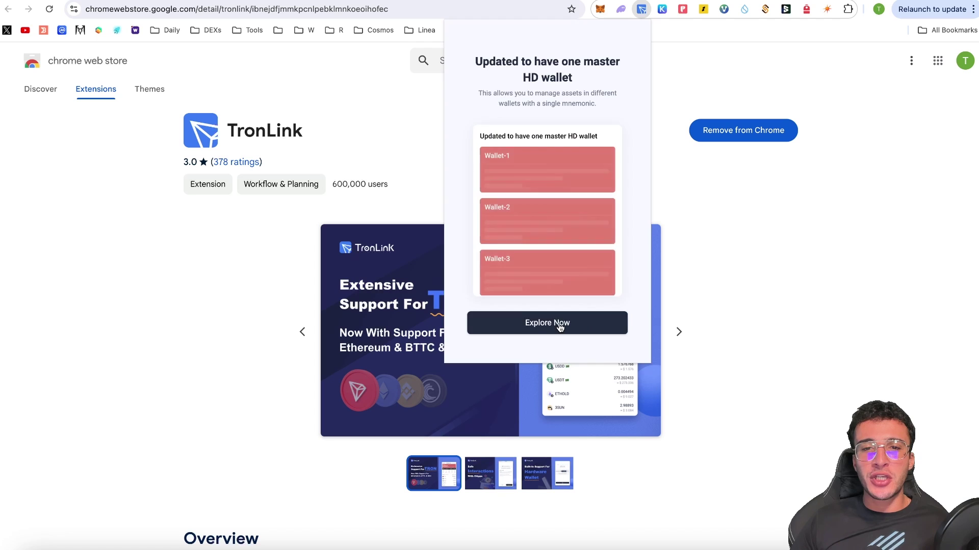
left_click(558, 325)
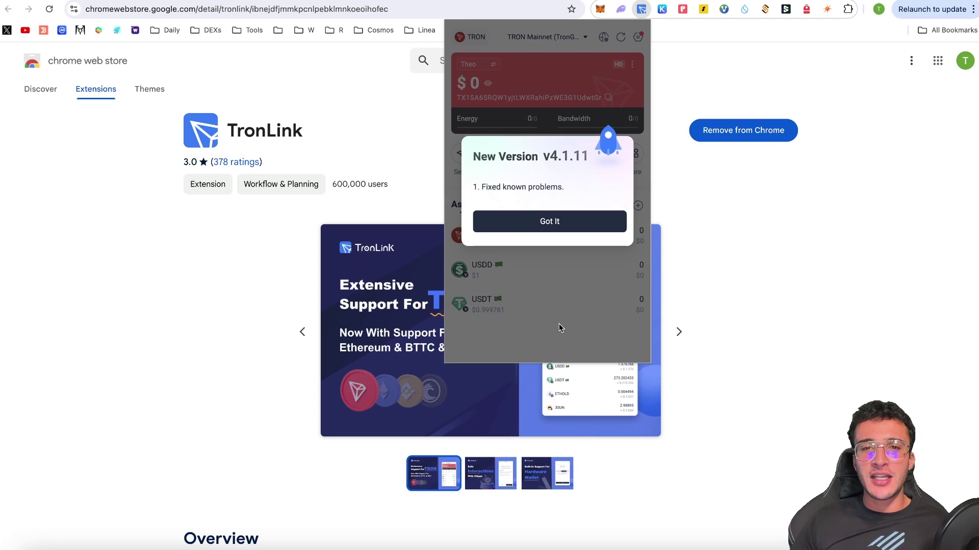
Step: Dismiss the v4.1.11 notice, view the wallet and network list, then return to the TRON account
left_click(578, 225)
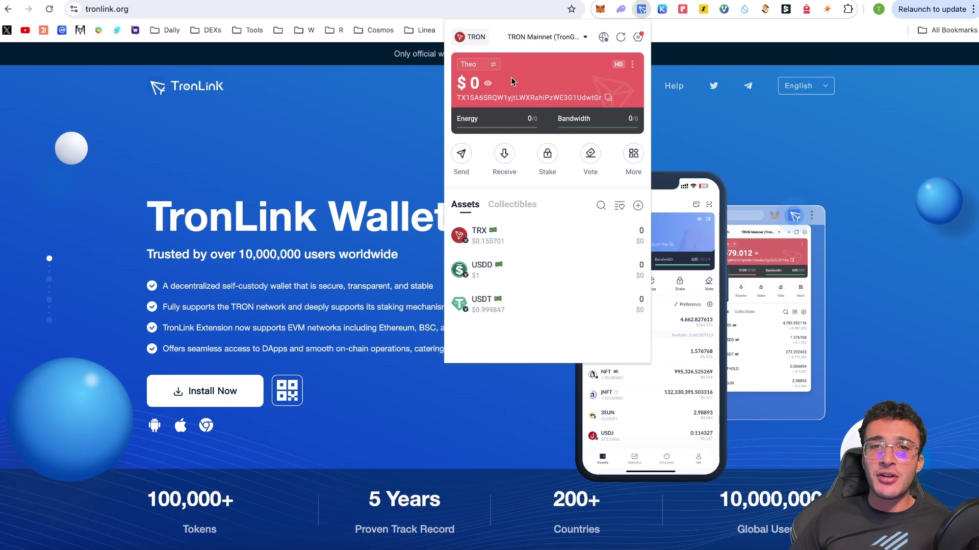
left_click(474, 64)
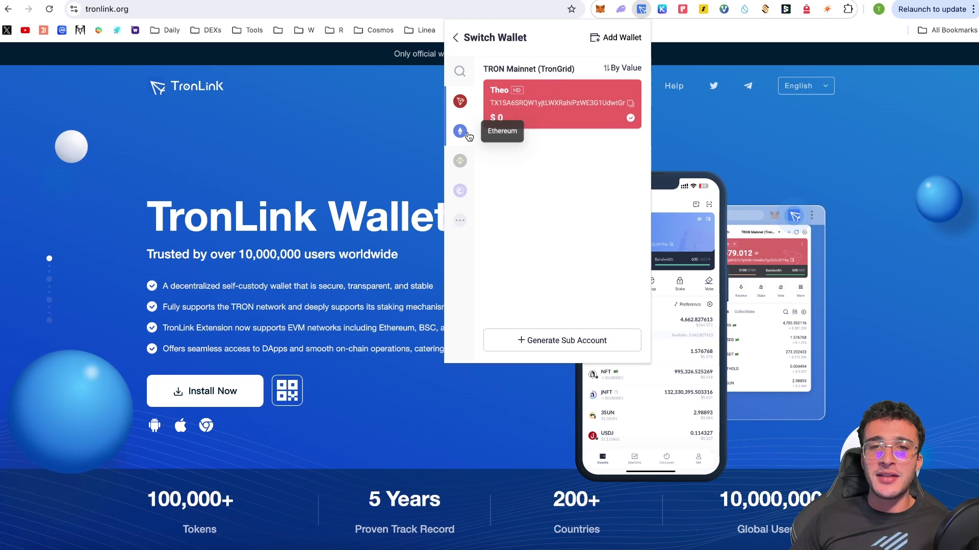
left_click(456, 38)
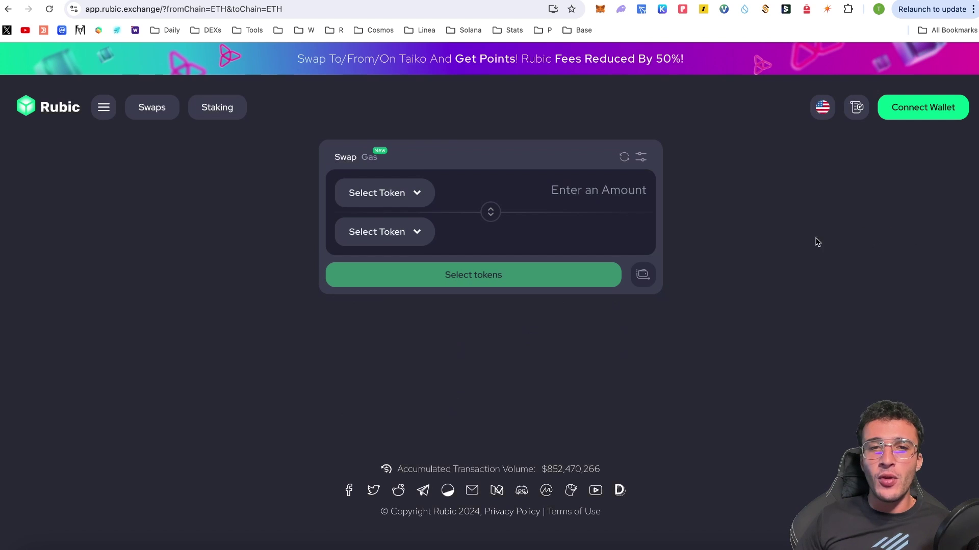
left_click(419, 202)
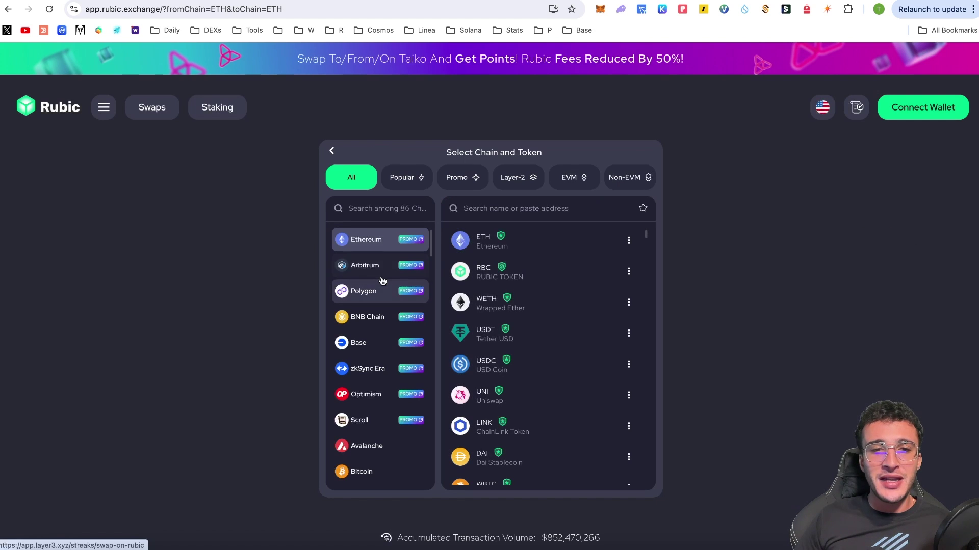
scroll(384, 282, "down", 1)
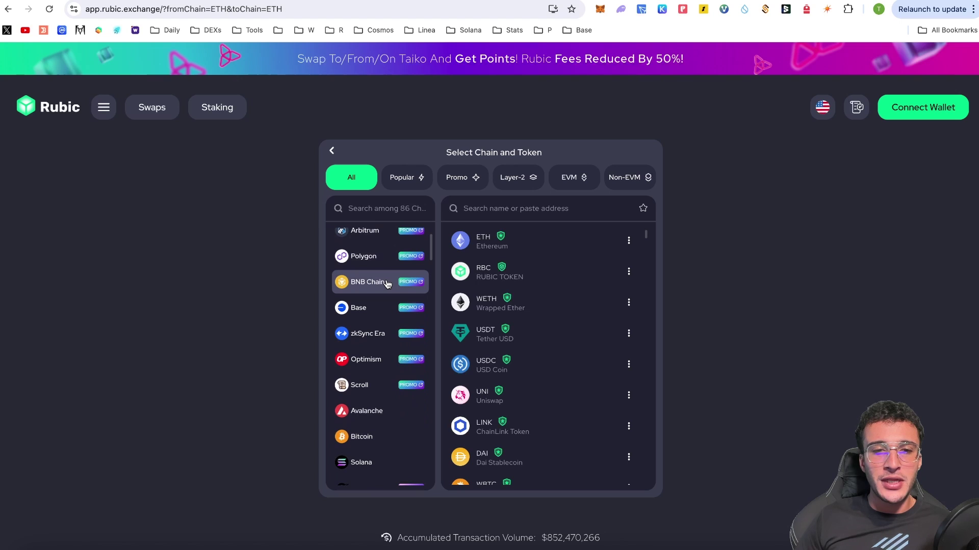
scroll(387, 284, "down", 5)
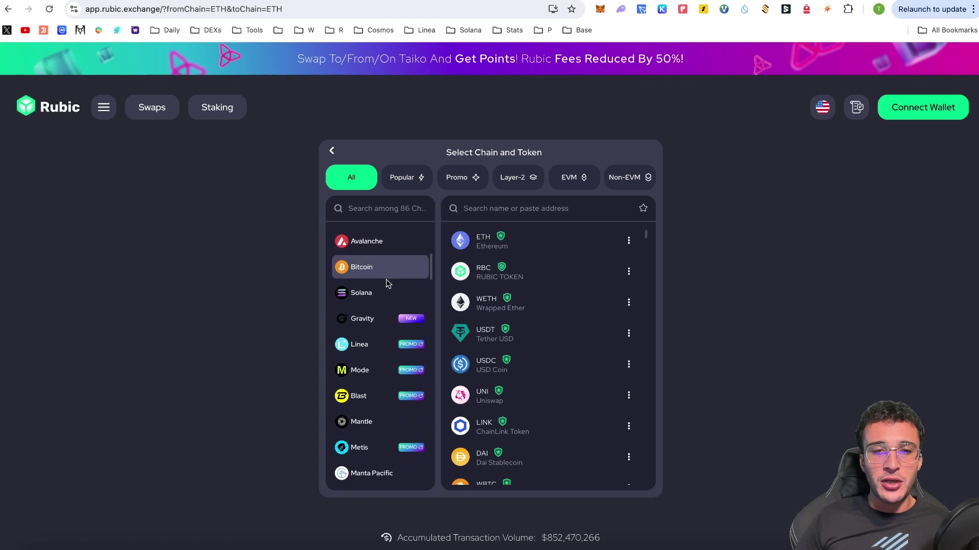
scroll(388, 283, "down", 8)
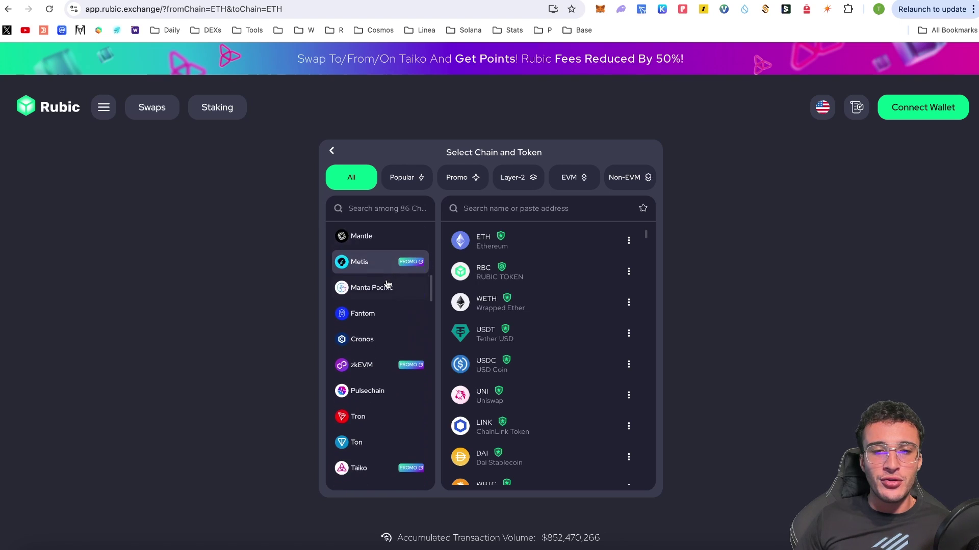
scroll(387, 284, "down", 4)
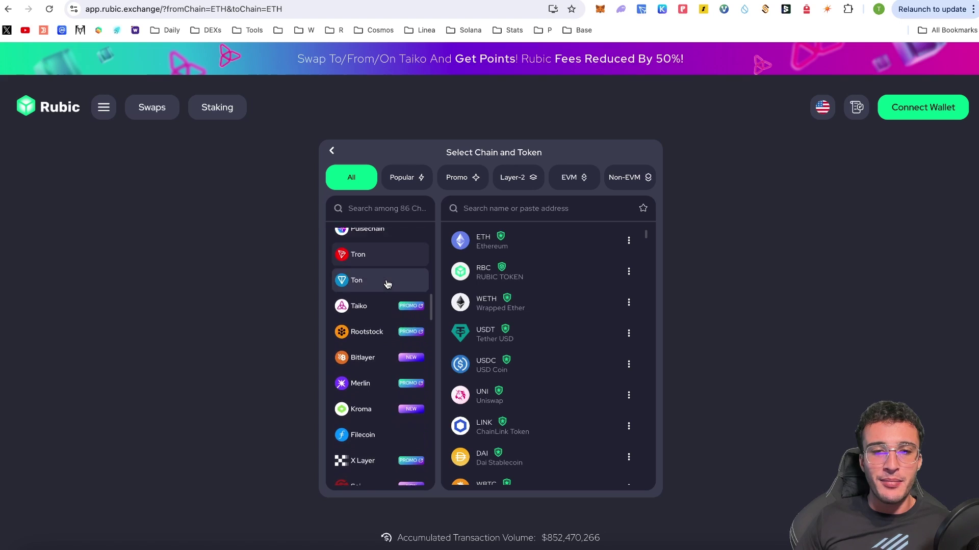
scroll(387, 284, "down", 4)
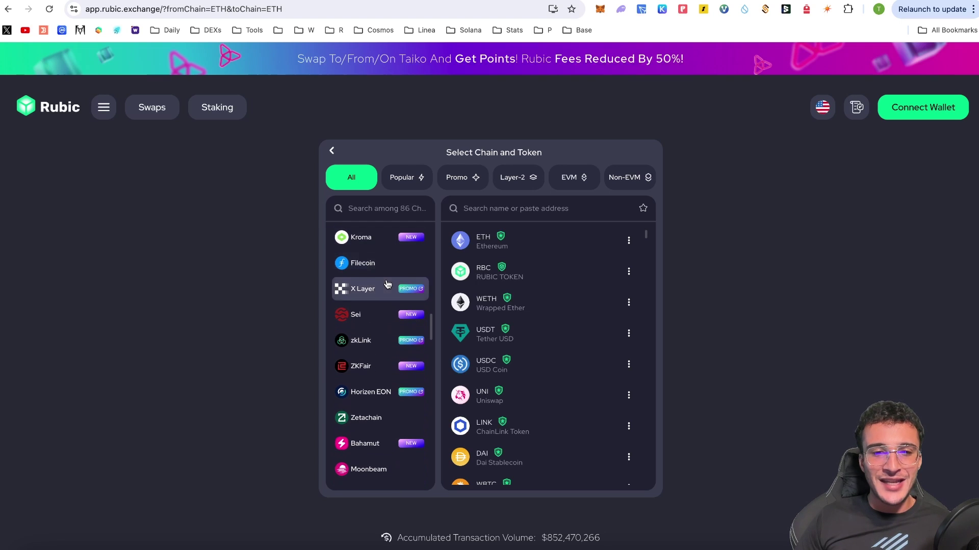
scroll(387, 284, "down", 8)
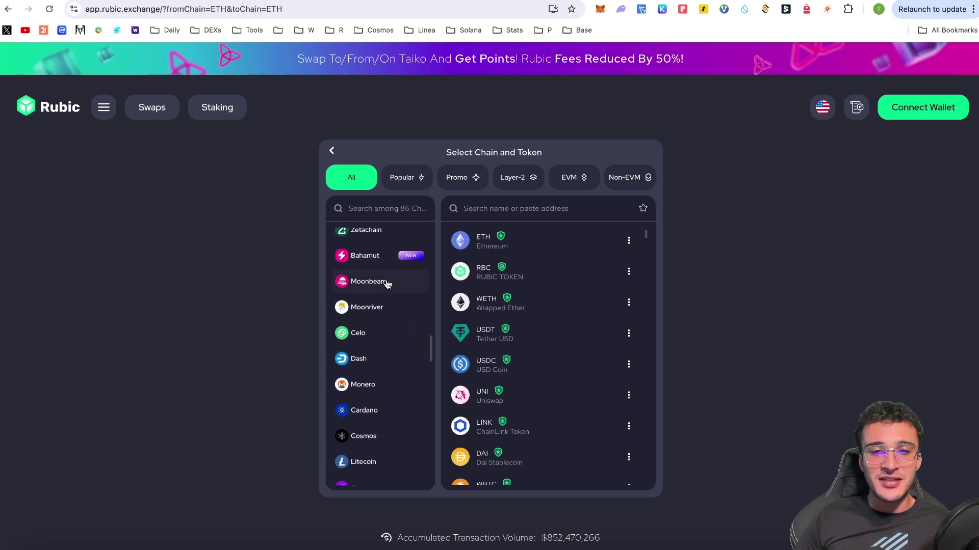
scroll(386, 282, "down", 10)
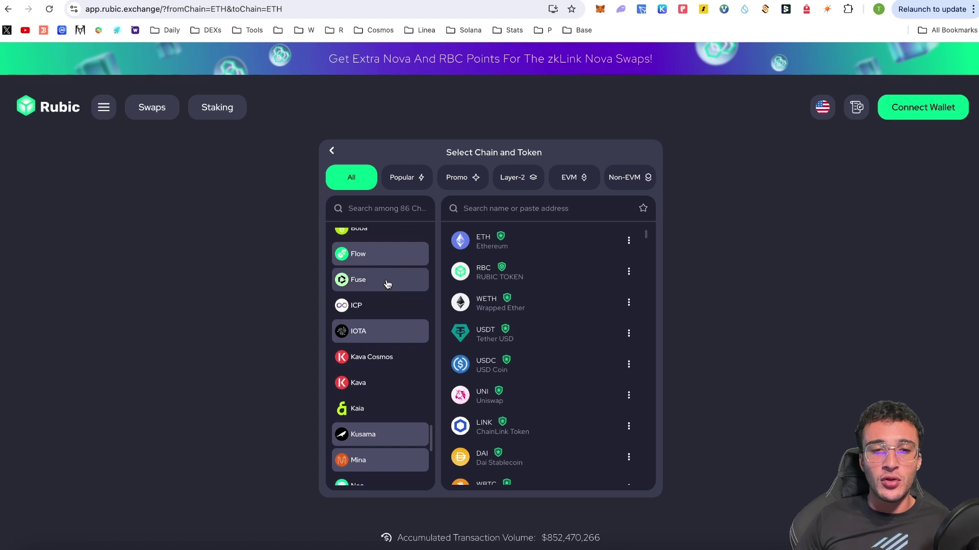
scroll(387, 284, "down", 10)
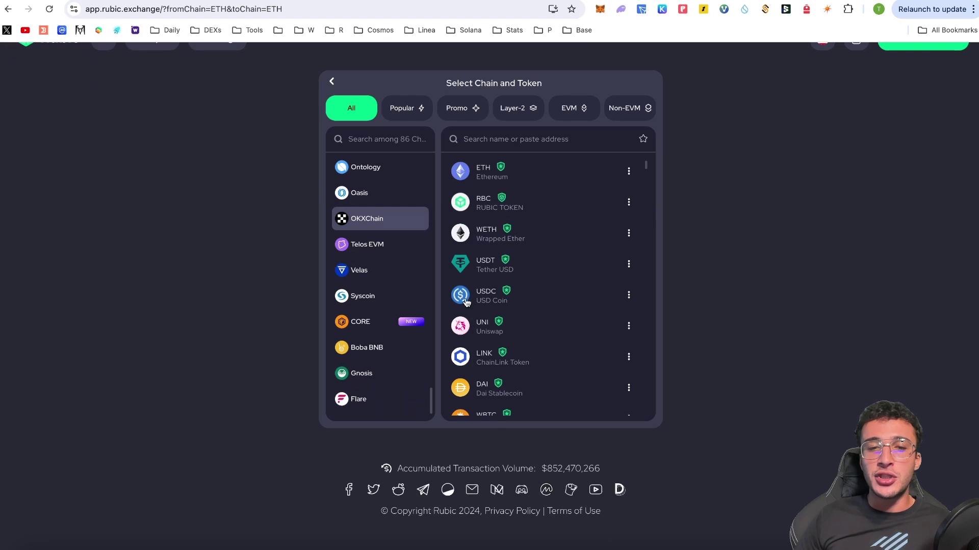
scroll(496, 183, "up", 3)
left_click(340, 154)
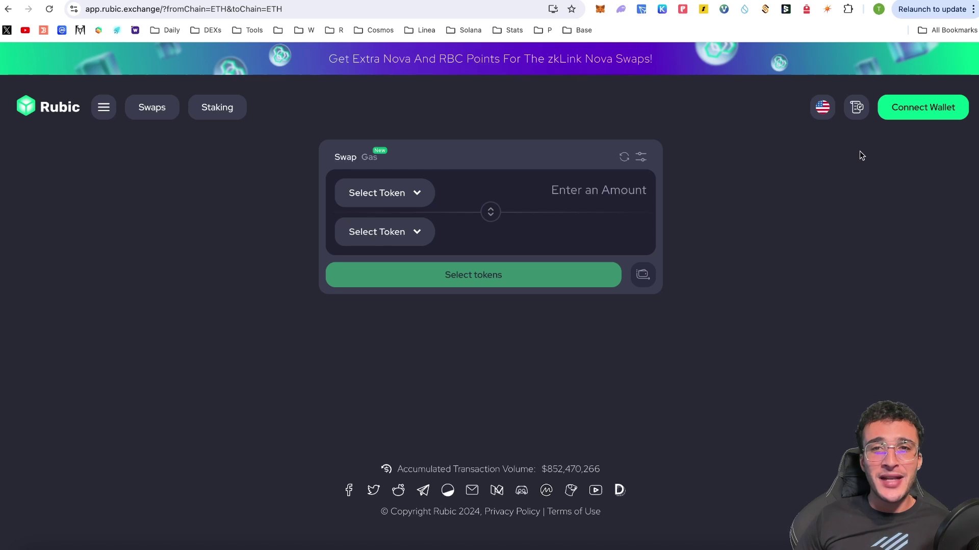
Step: Connect MetaMask to Rubic Exchange and approve its wallet access
left_click(910, 114)
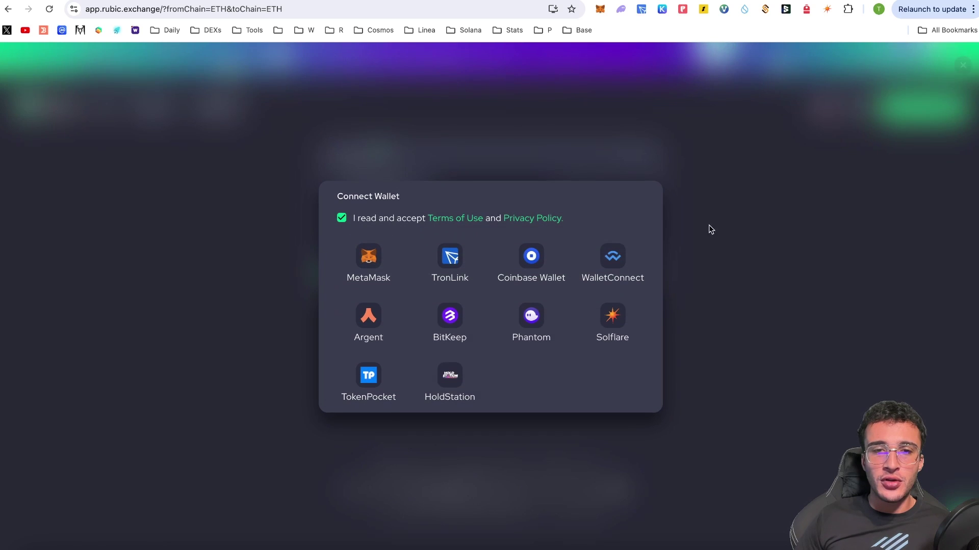
left_click(385, 257)
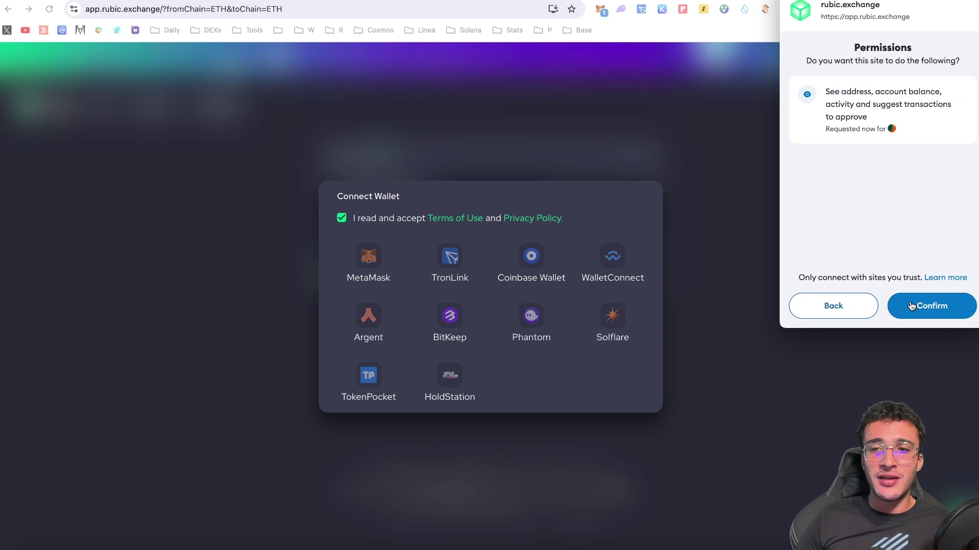
left_click(930, 305)
Step: Set the swap to 0.042 BNB into TRX, both on BNB Chain
left_click(401, 195)
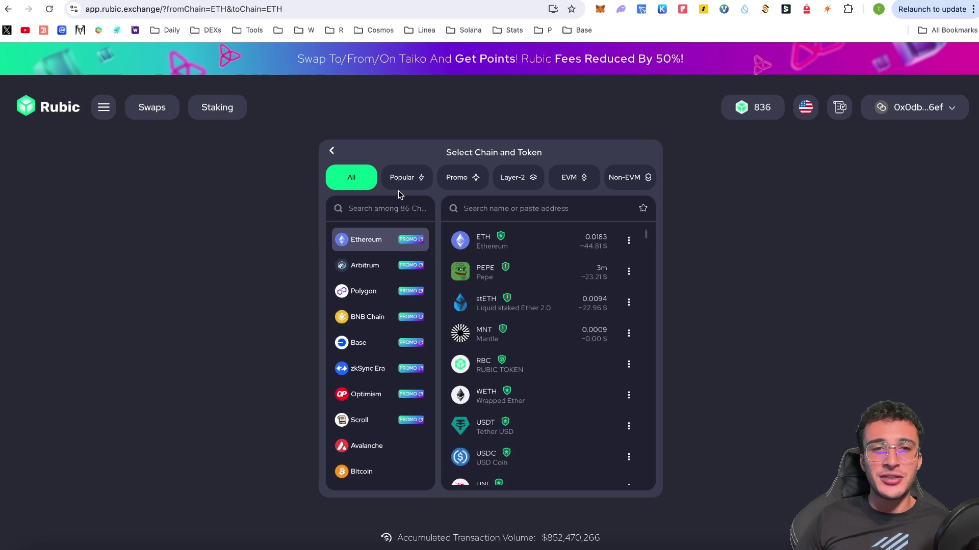
left_click(373, 315)
left_click(553, 247)
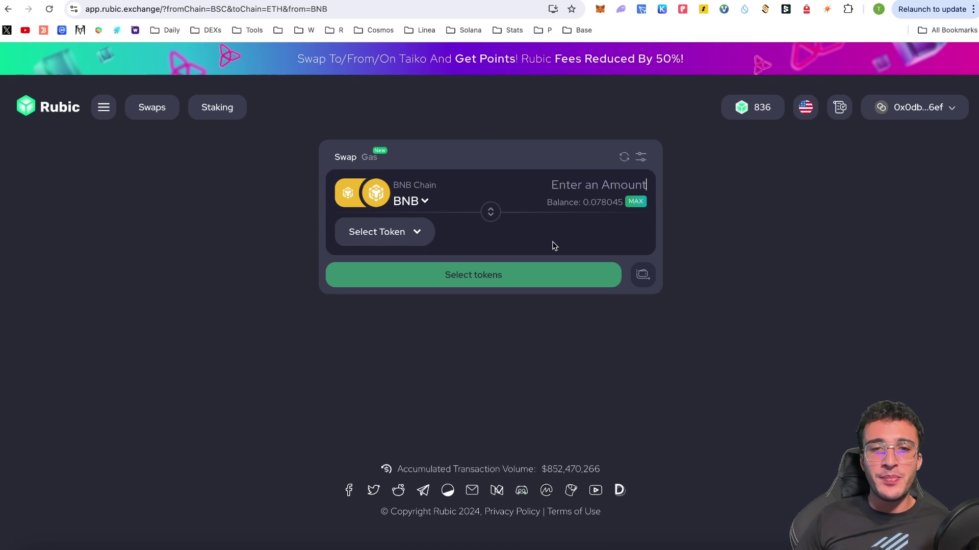
left_click(417, 243)
left_click(375, 318)
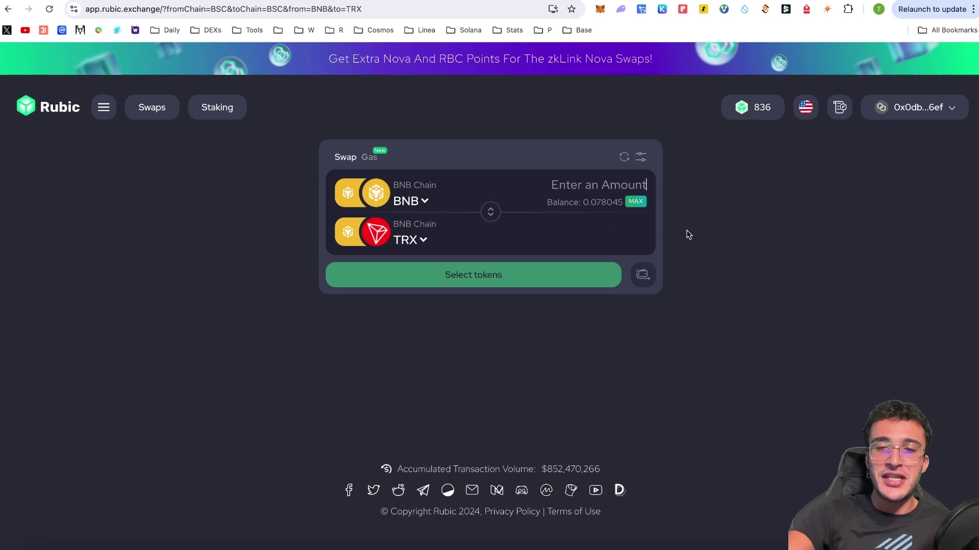
type("0.042")
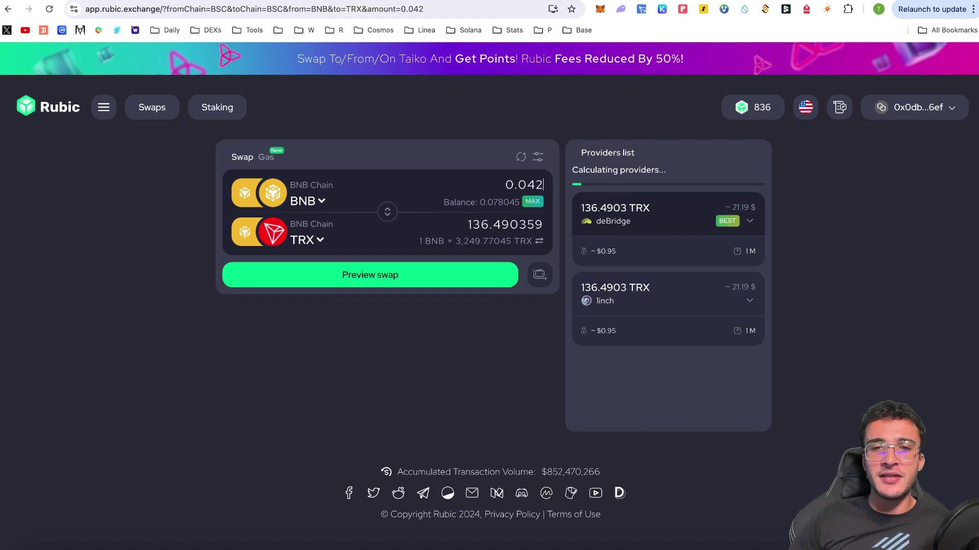
Step: Preview the BNB-to-TRX swap, switch to BNB Chain and sign with the Trezor passphrase wallet
left_click(393, 278)
left_click(530, 405)
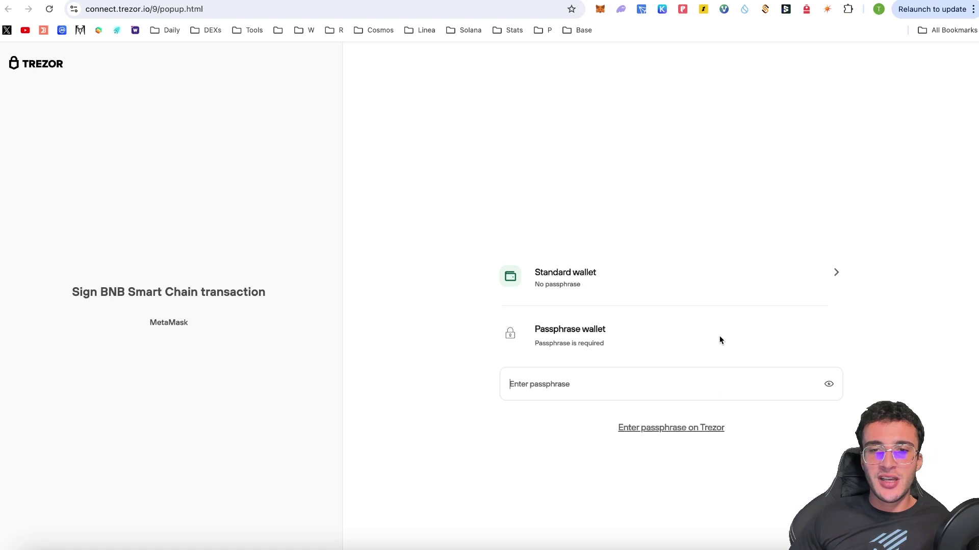
left_click(730, 412)
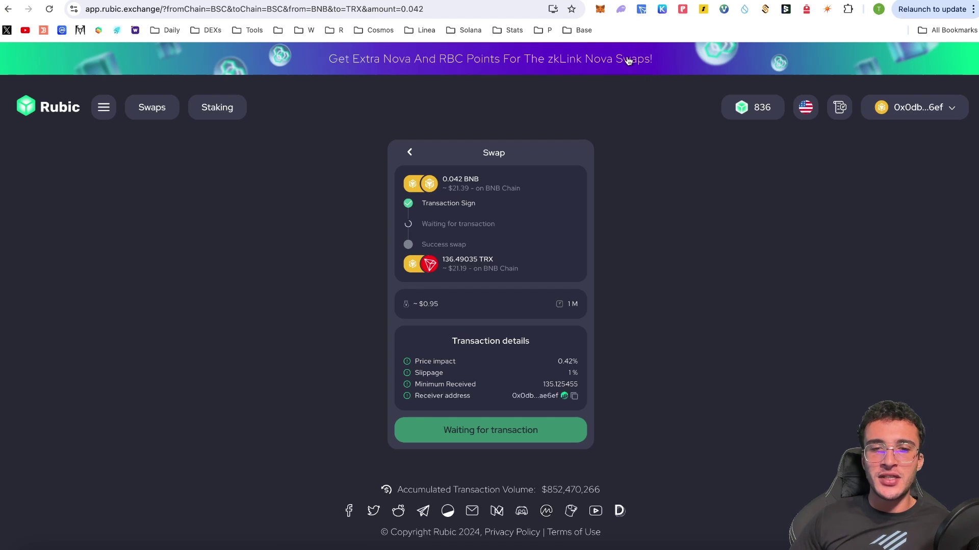
Step: Verify the received TRX in MetaMask and close the swap success summary
left_click(602, 12)
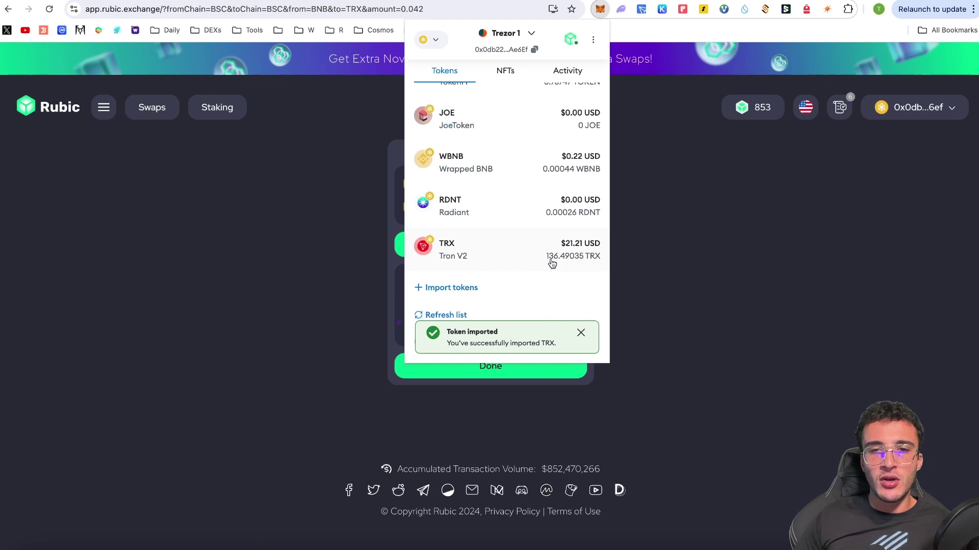
left_click(687, 276)
left_click(503, 365)
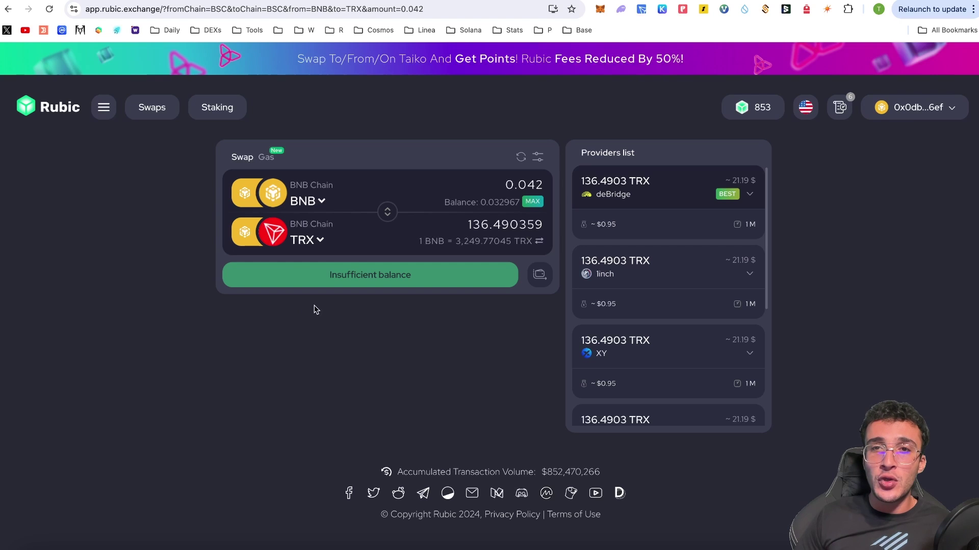
Step: Reverse the swap so 136.490359 TRX on BNB Chain goes to native TRX on Tron
left_click(387, 212)
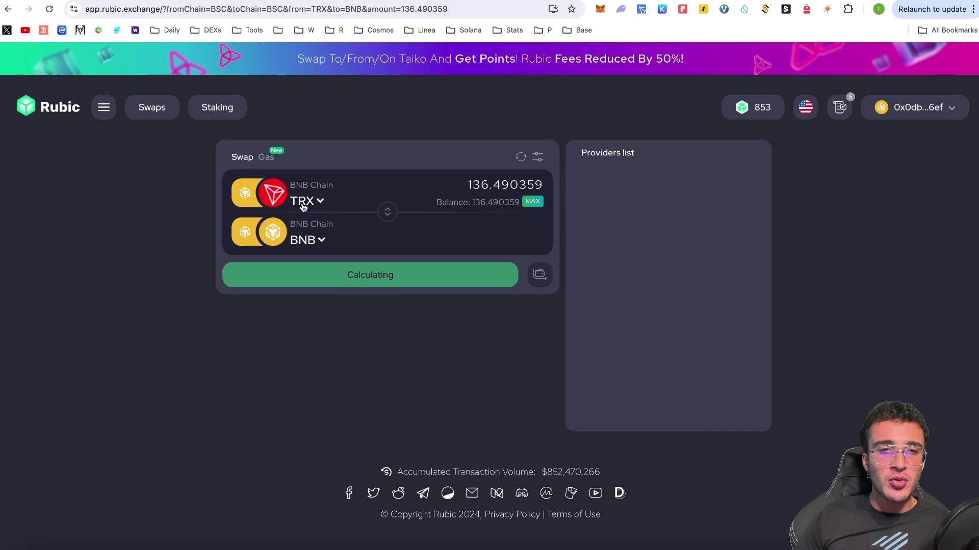
left_click(309, 240)
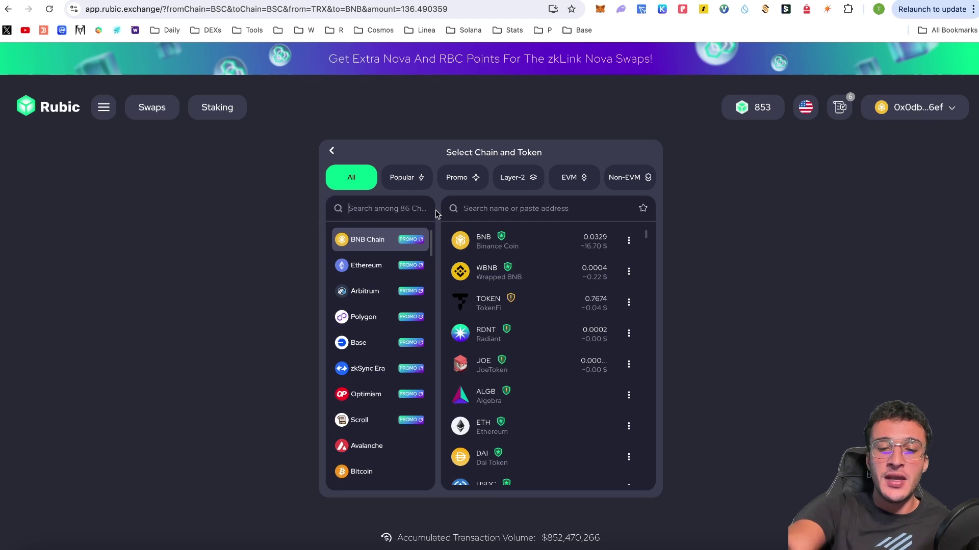
type("tro")
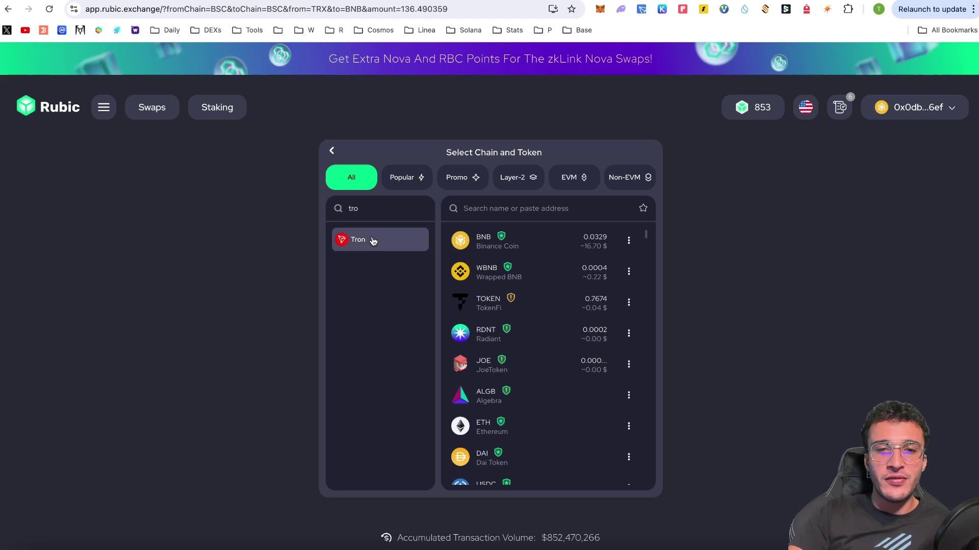
left_click(371, 240)
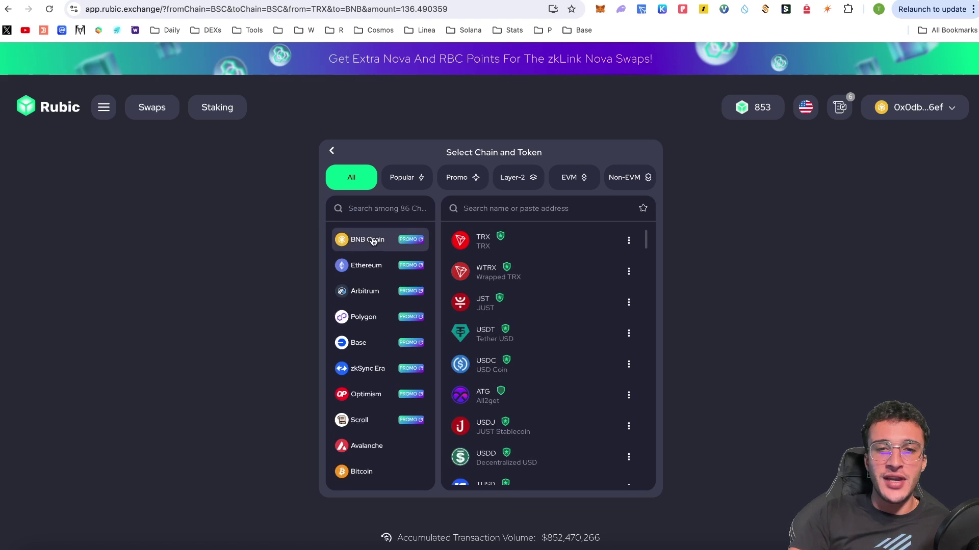
left_click(543, 247)
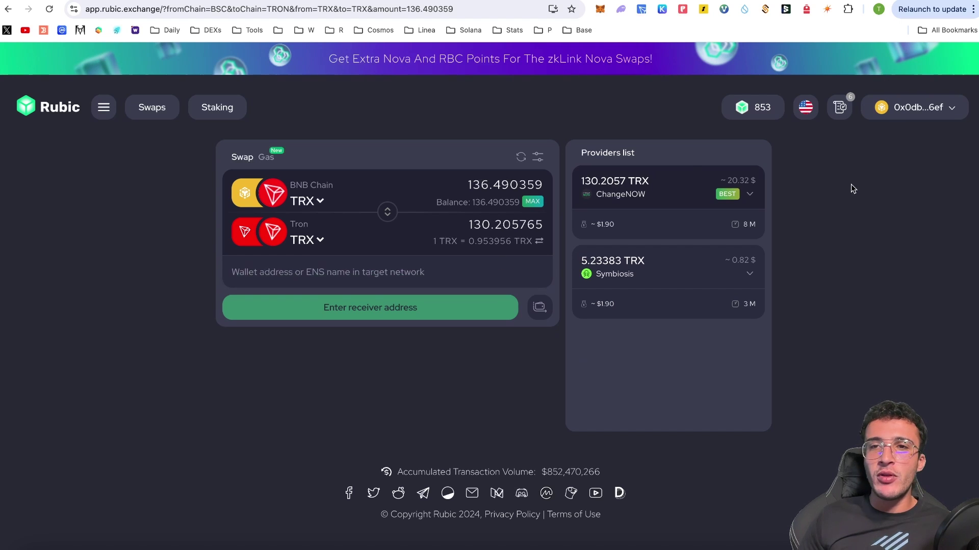
Step: Copy the TronLink TRON address and paste it into Rubic's receiver address field
left_click(642, 9)
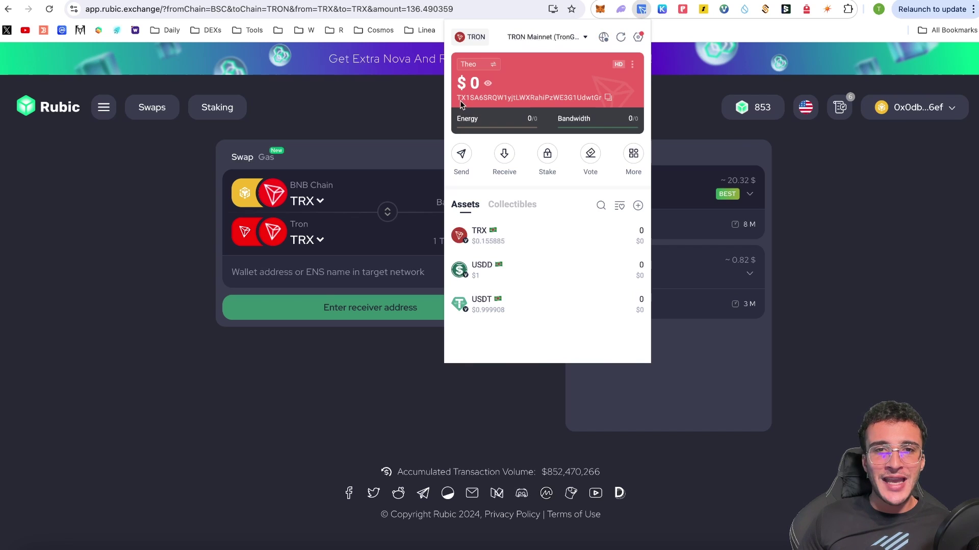
left_click(608, 98)
left_click(842, 185)
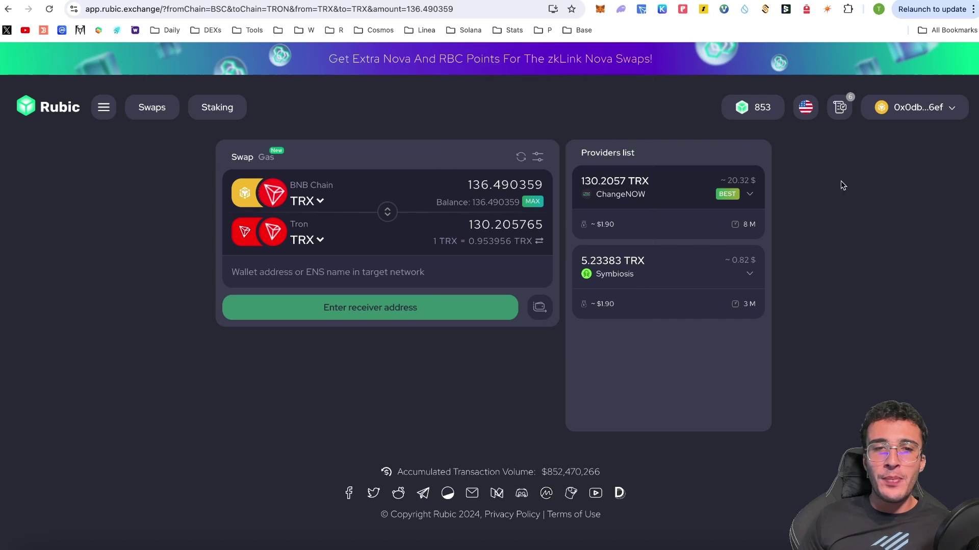
left_click(399, 274)
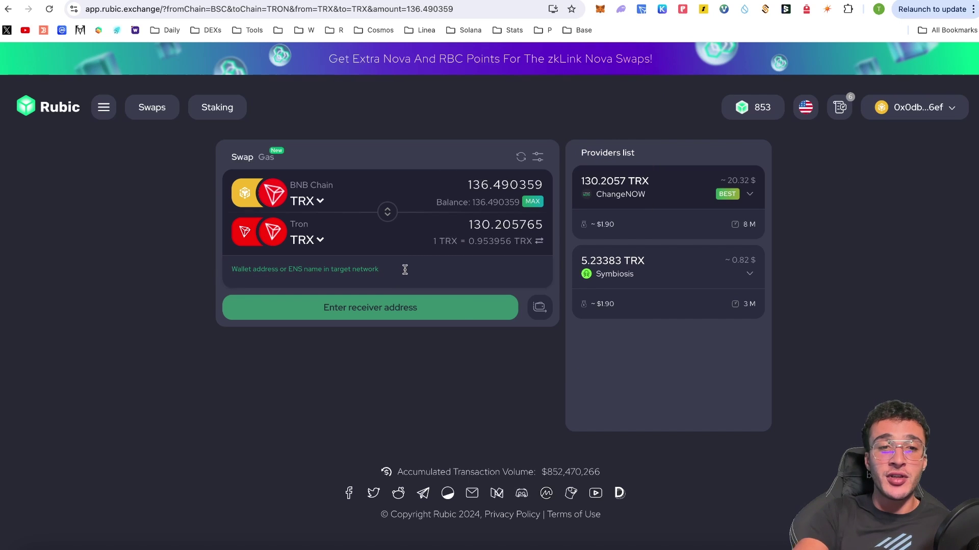
key("super+v")
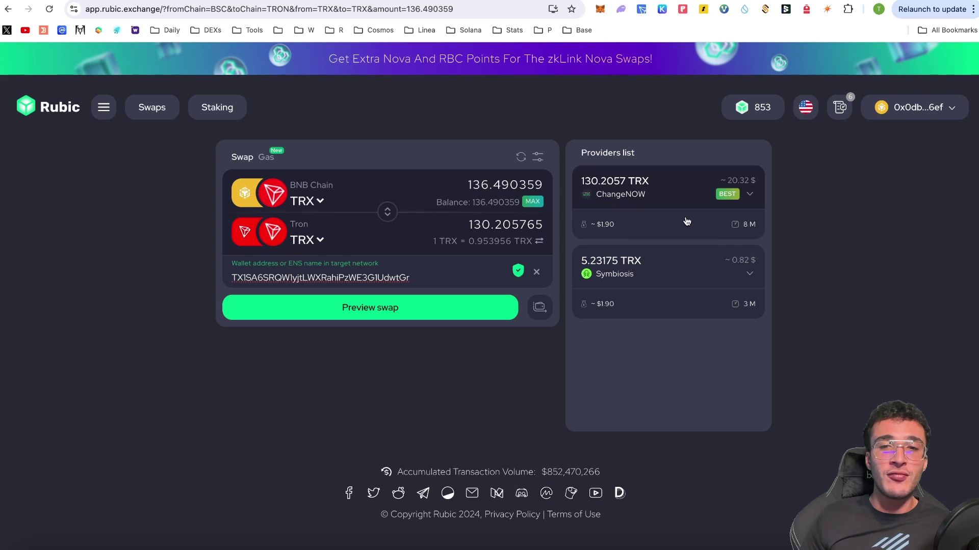
Step: Preview and start the bridge swap, approve TRX spending and confirm it in MetaMask
left_click(680, 198)
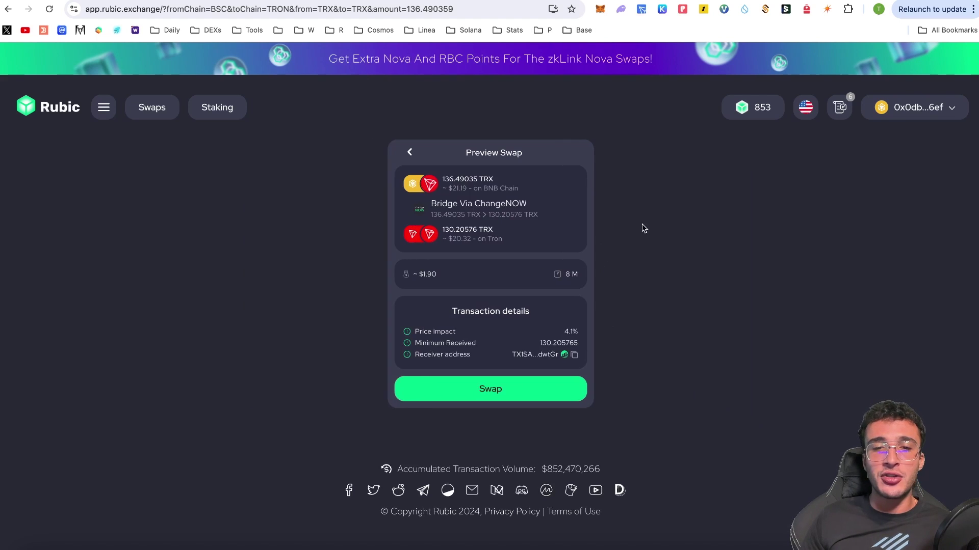
left_click(518, 389)
left_click(926, 307)
left_click(930, 306)
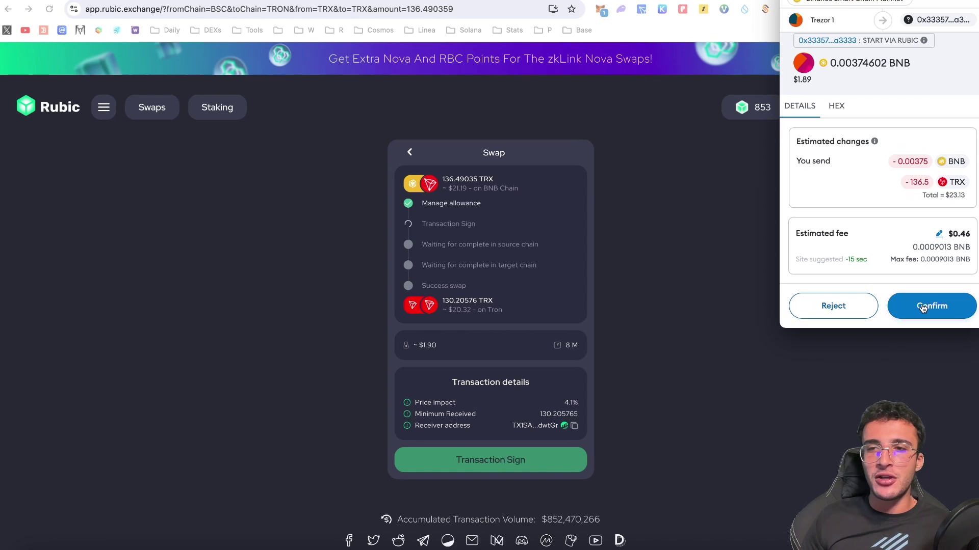
left_click(922, 306)
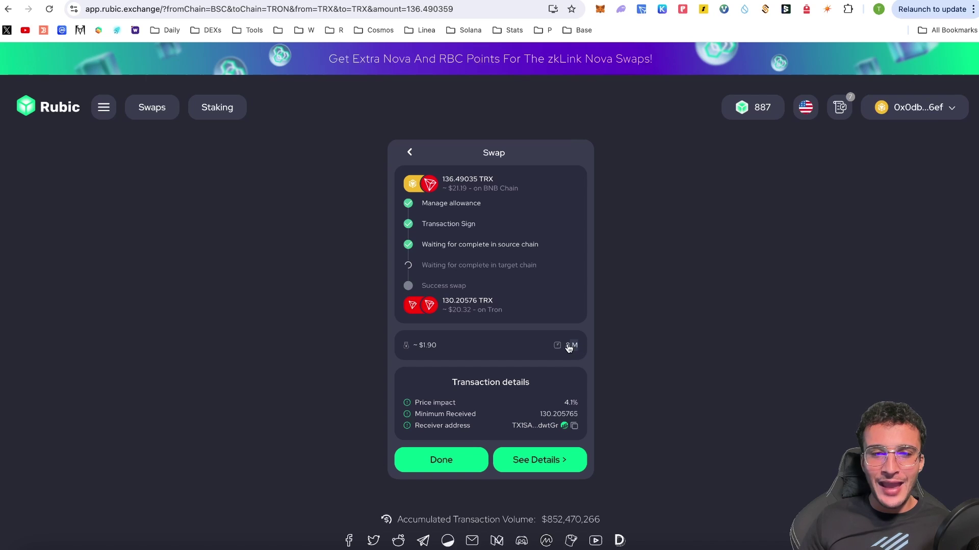
Step: Note the expected 130.20576 TRX output and open TronLink to check the balance
left_click_drag(442, 301, 631, 290)
left_click(631, 290)
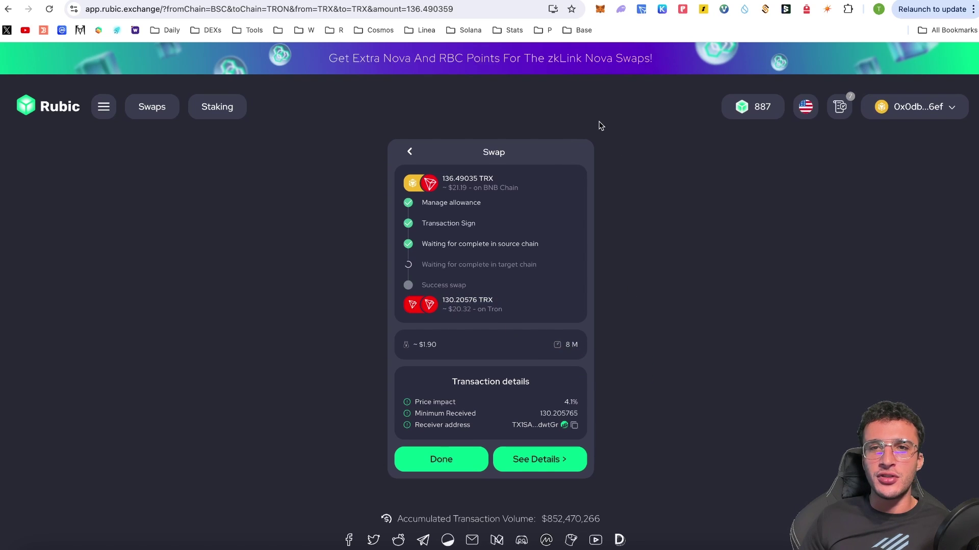
left_click(642, 9)
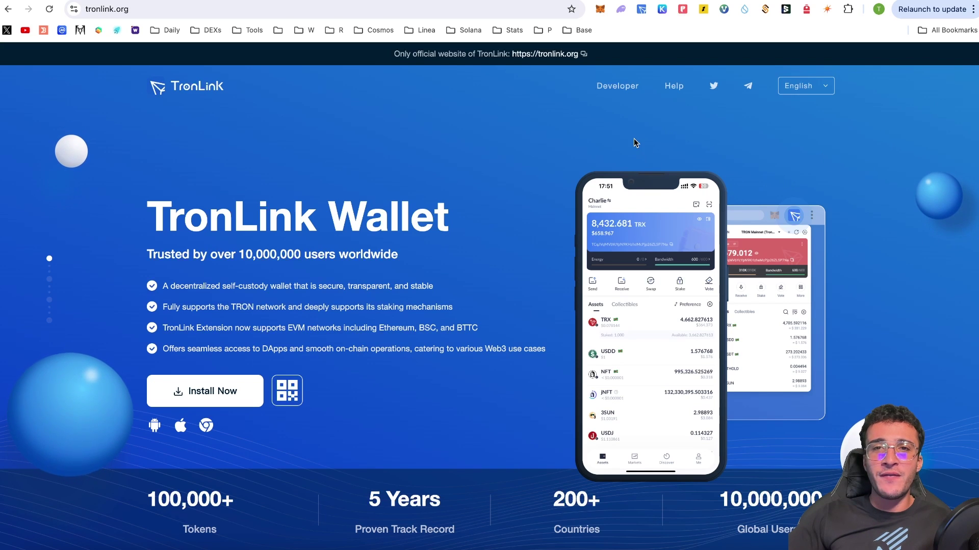
Step: Check the roughly 130.29 TRX balance and look over the Send and Receive pages
left_click(641, 9)
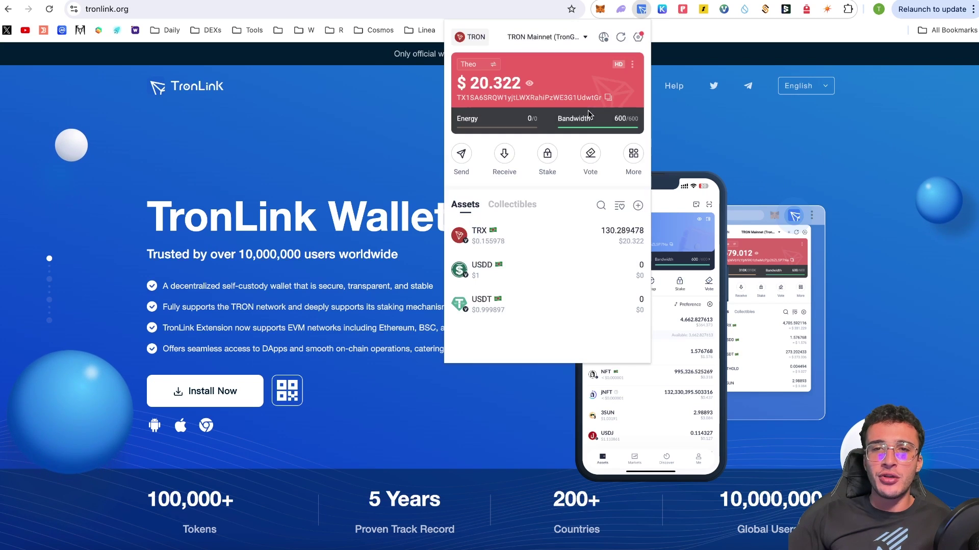
left_click(462, 159)
left_click(495, 88)
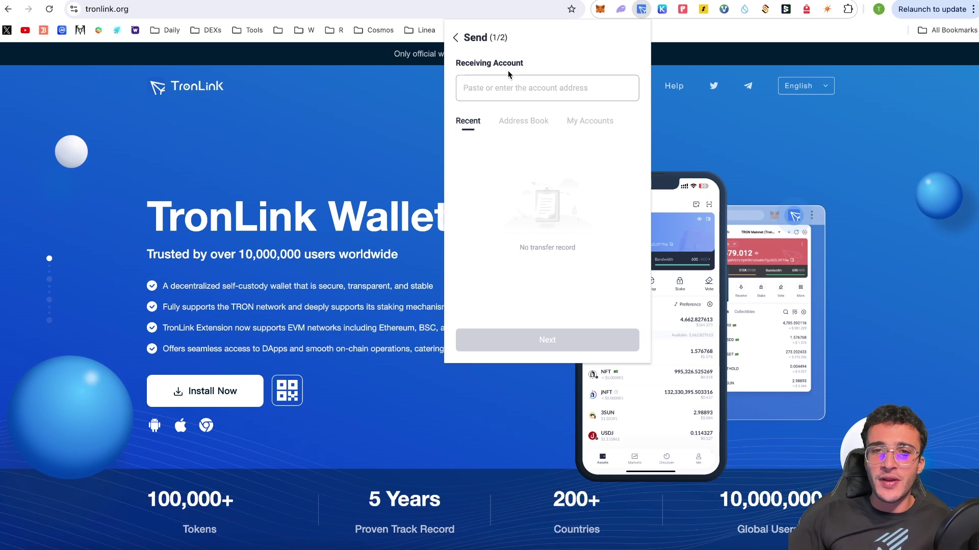
left_click(455, 37)
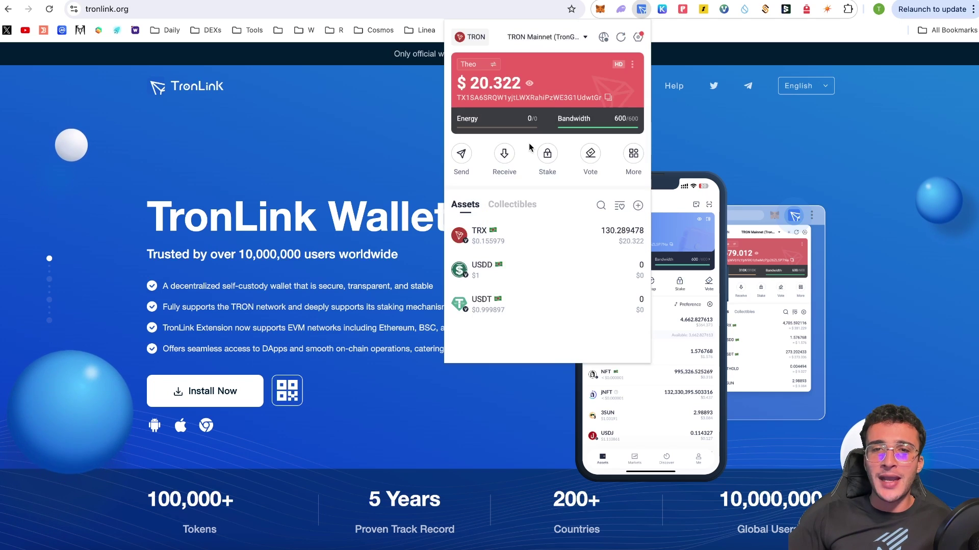
left_click(504, 158)
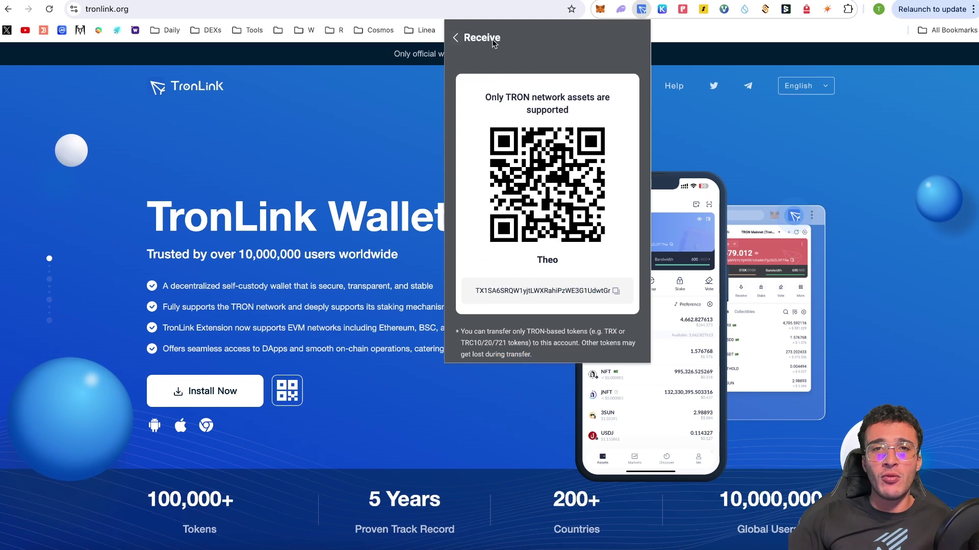
left_click(462, 39)
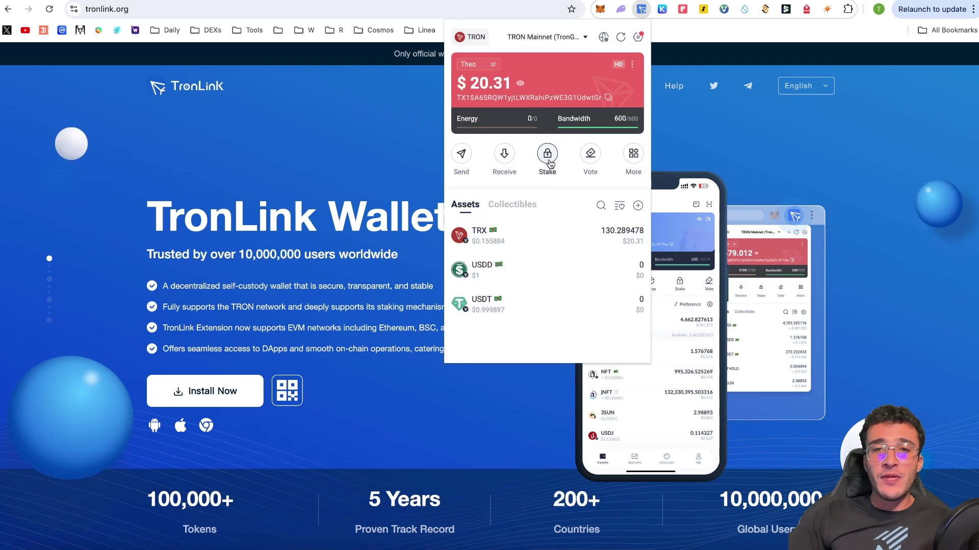
Step: View the staking resources page, then launch SUNPUMP from the wallet's More apps
left_click(549, 162)
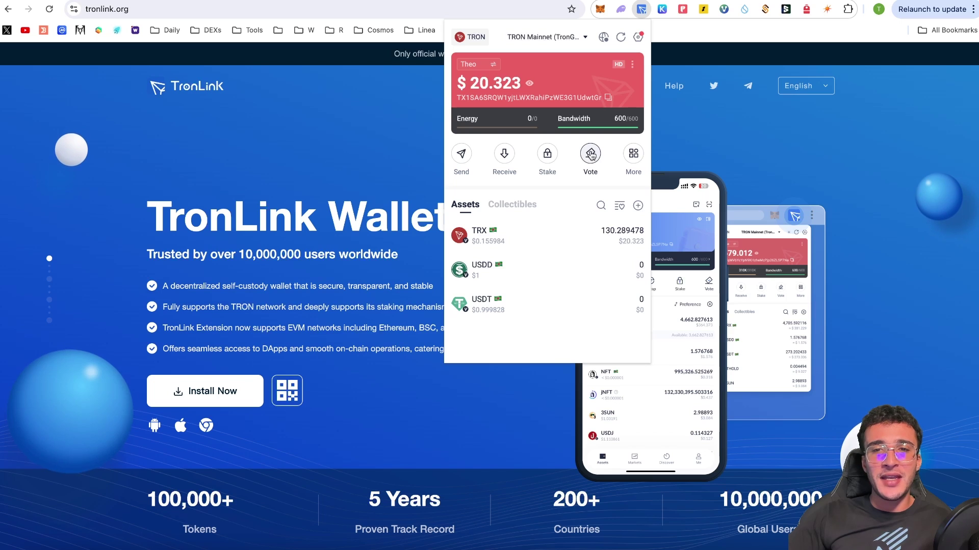
left_click(631, 155)
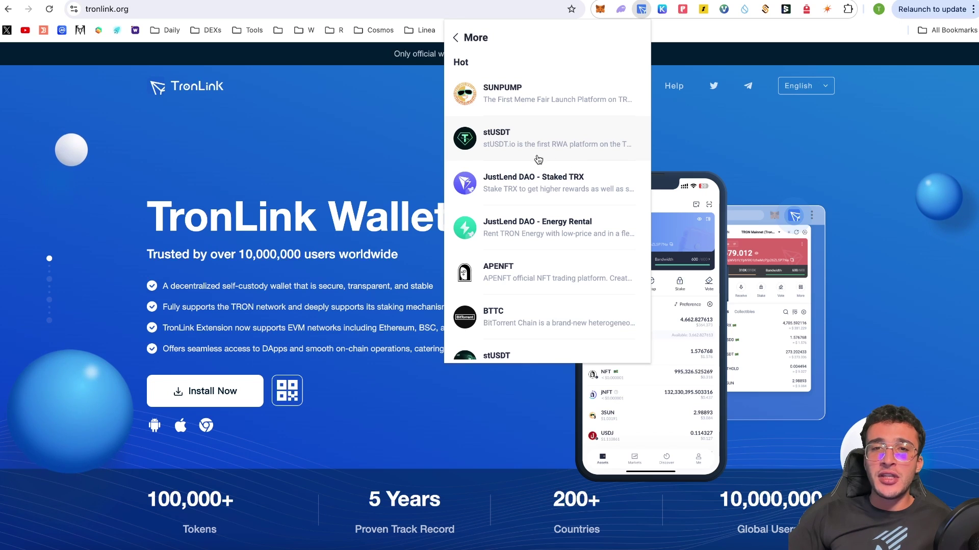
left_click(564, 94)
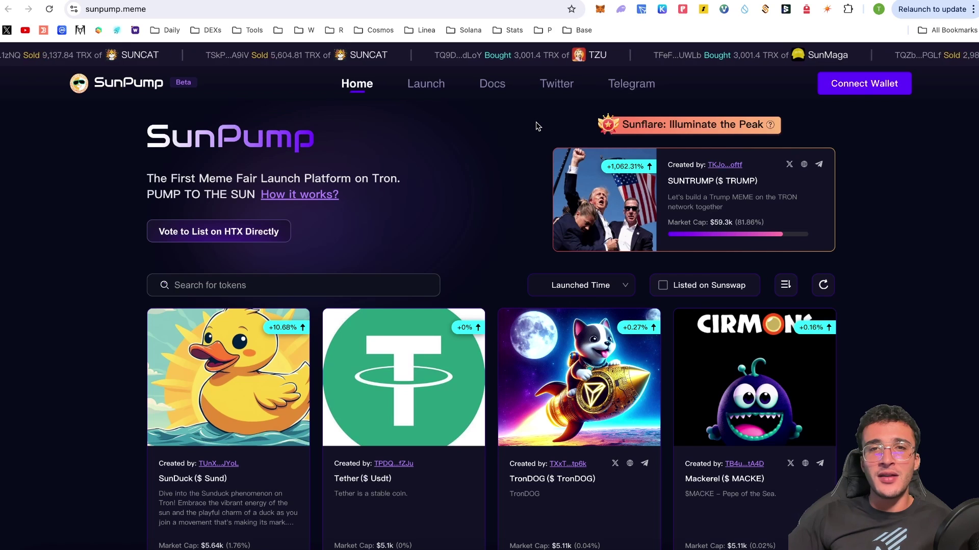
Step: Scroll through the SunPump meme token launch grid
scroll(515, 123, "down", 1)
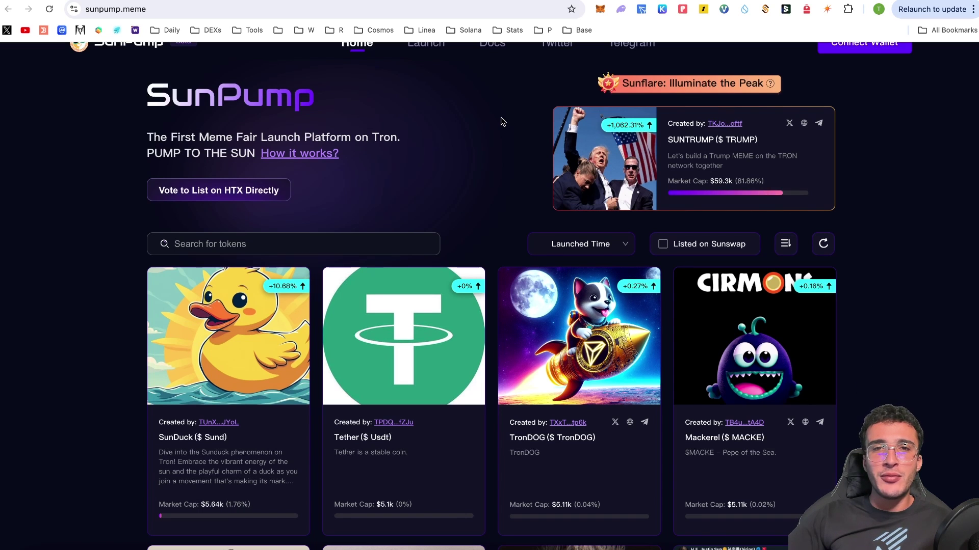
scroll(500, 120, "down", 1)
scroll(909, 199, "down", 7)
scroll(909, 199, "up", 4)
scroll(910, 202, "down", 2)
scroll(909, 201, "down", 6)
scroll(910, 201, "up", 12)
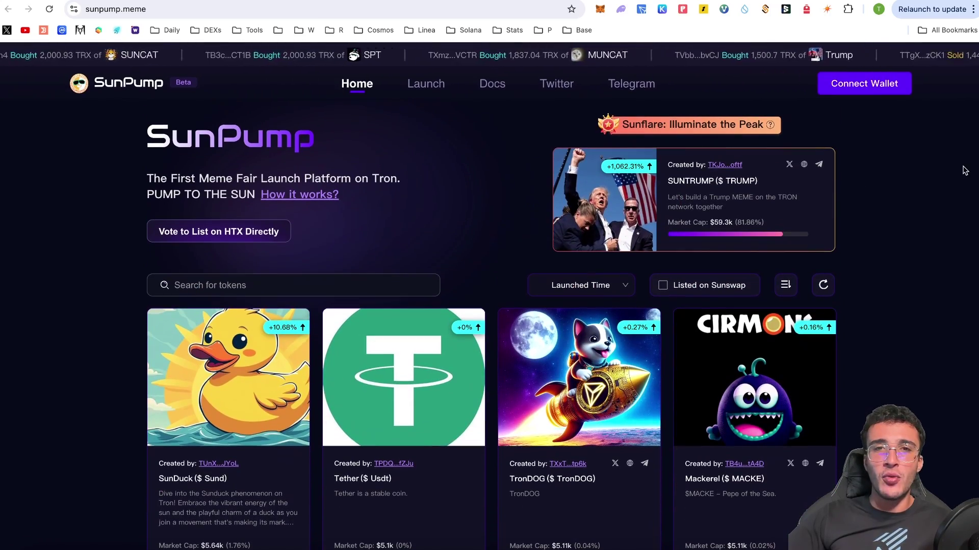
scroll(933, 219, "down", 1)
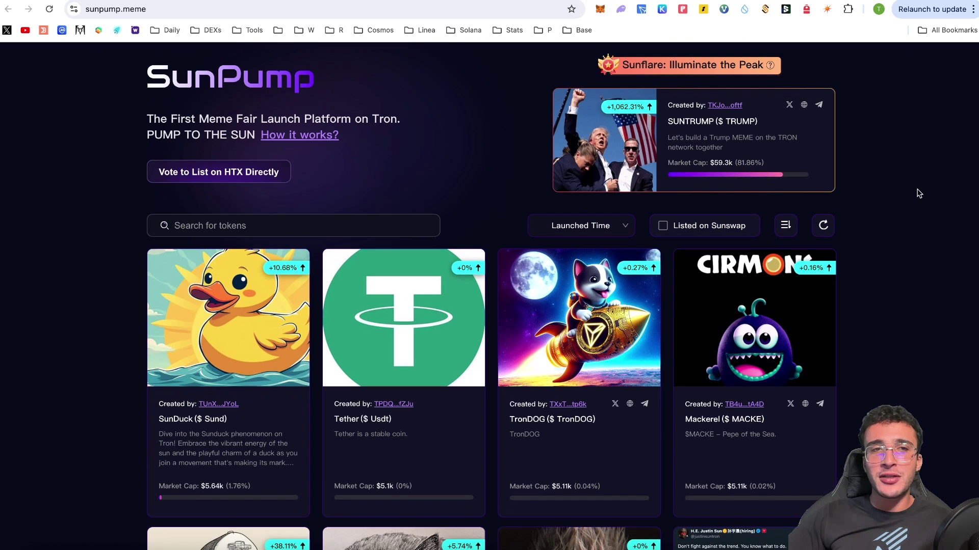
scroll(926, 195, "up", 2)
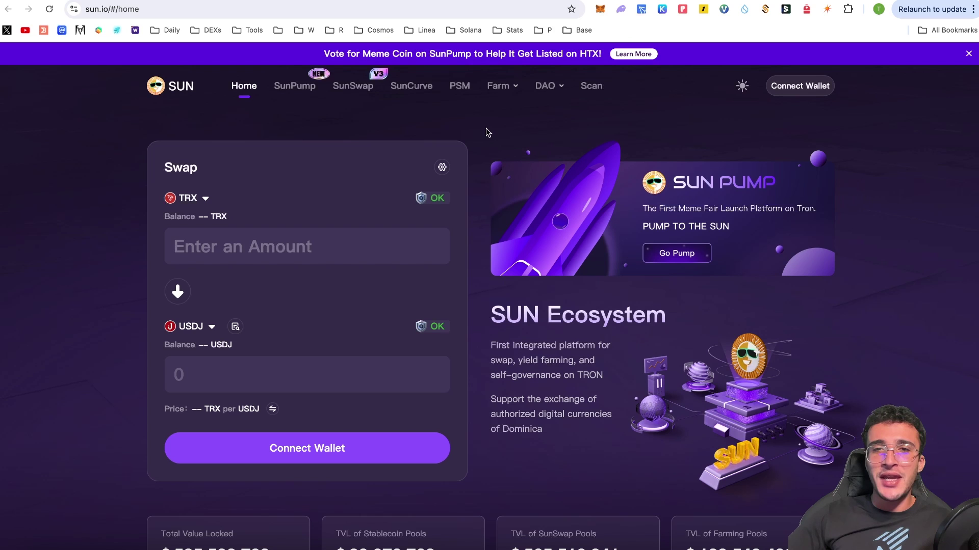
Step: Connect the TronLink wallet to SUN.io and approve the account connection
left_click(192, 200)
scroll(485, 290, "down", 3)
left_click(258, 314)
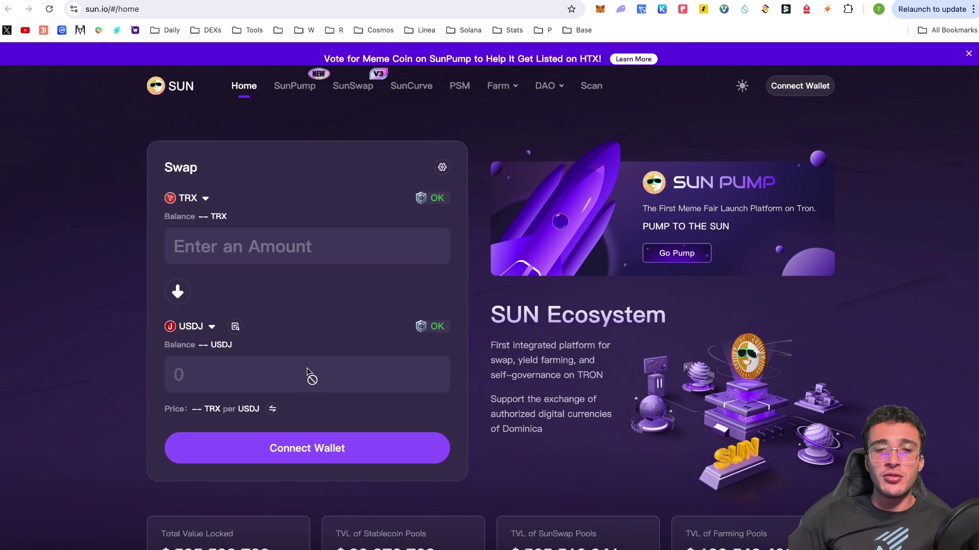
left_click(336, 448)
left_click(484, 148)
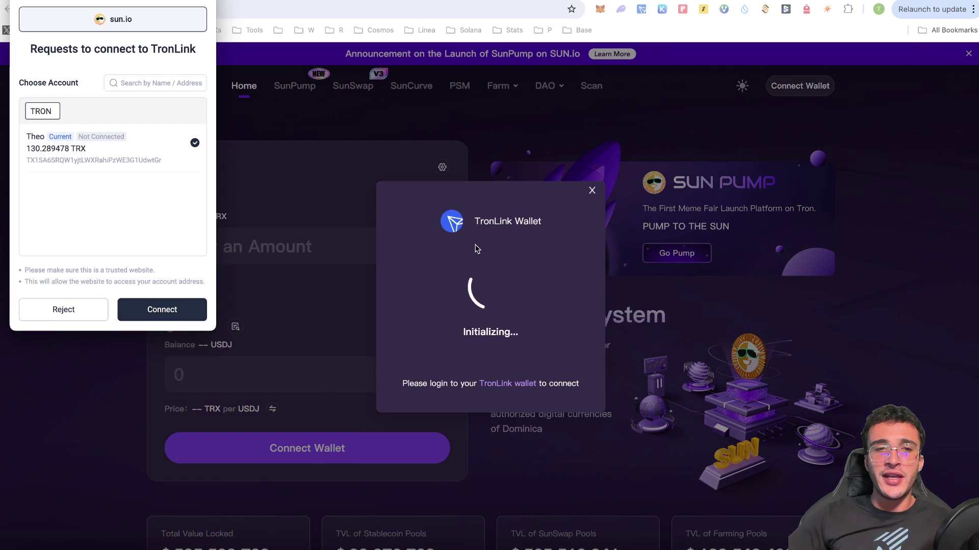
left_click(163, 311)
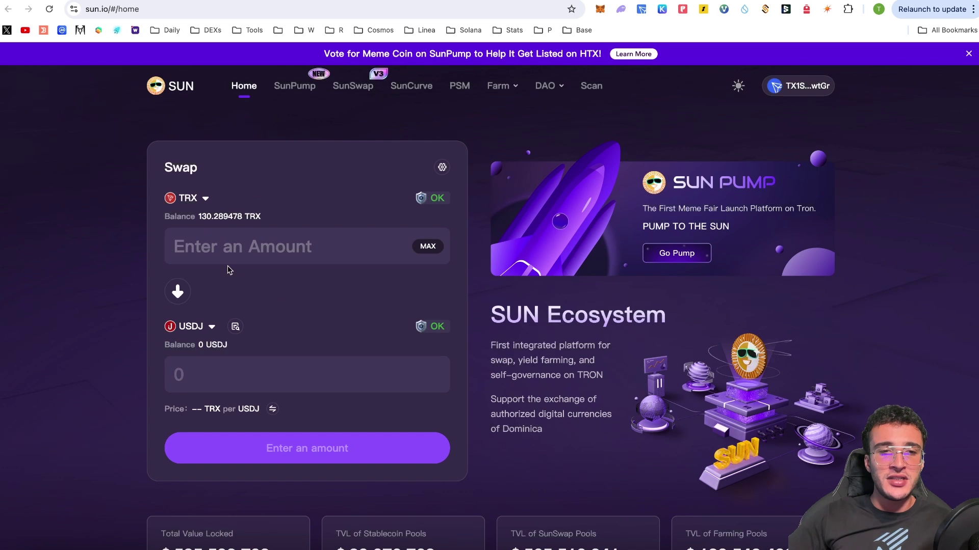
Step: Set the swap to 10 TRX into USDT
left_click(211, 326)
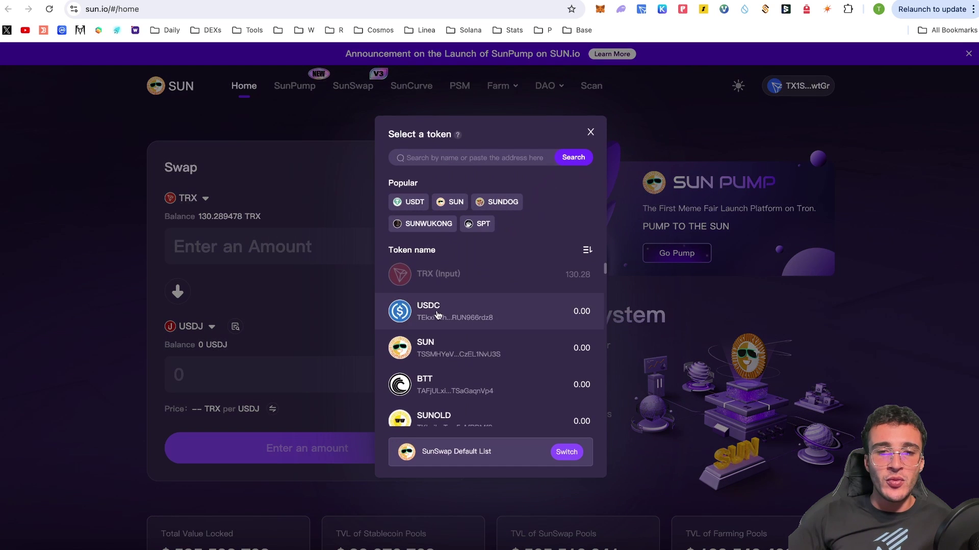
scroll(478, 332, "down", 1)
scroll(478, 332, "down", 5)
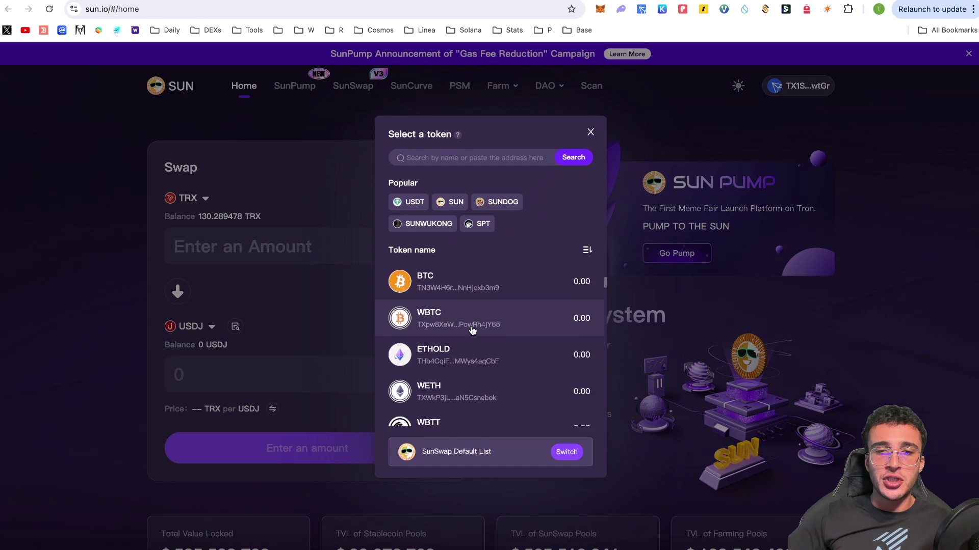
scroll(472, 331, "down", 3)
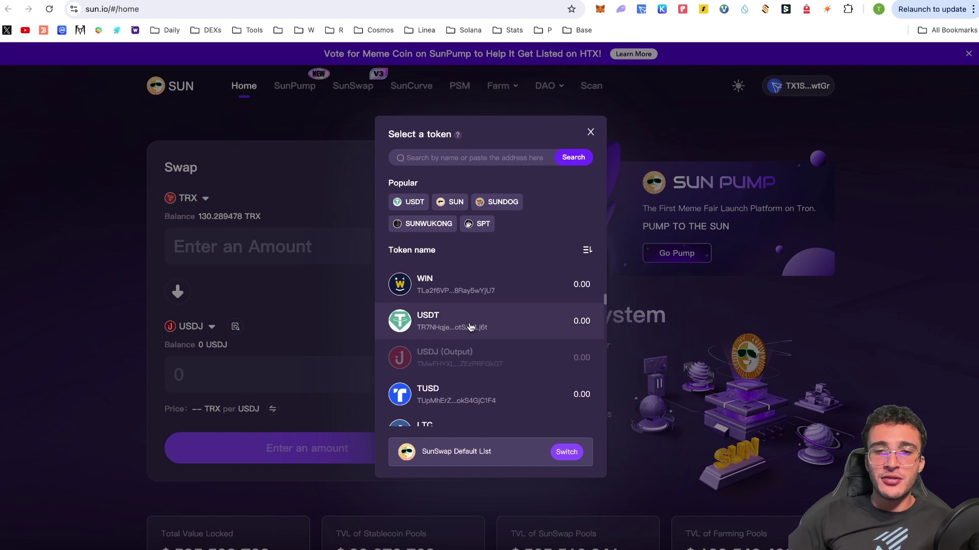
left_click(472, 327)
left_click(370, 268)
type("10")
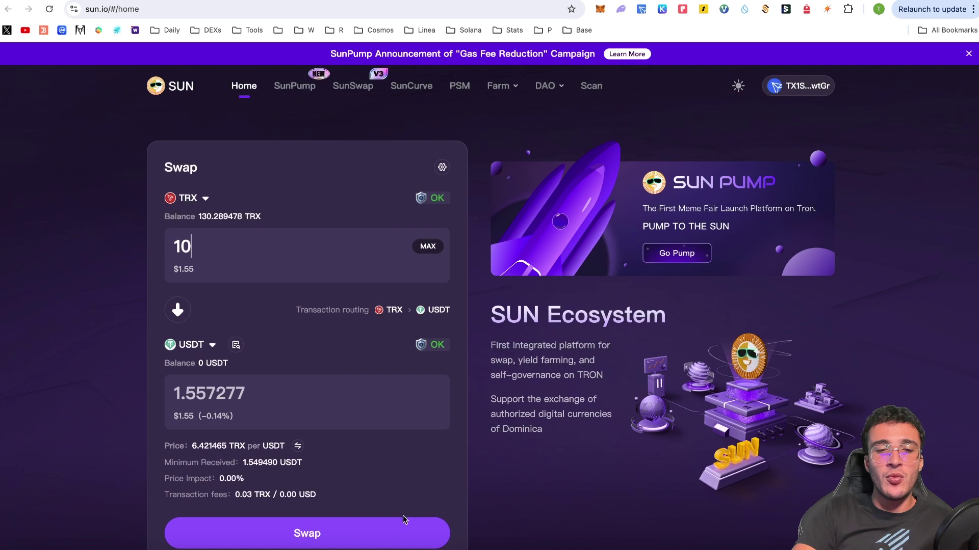
Step: Review, confirm and sign the 10 TRX to USDT swap in TronLink
left_click(398, 523)
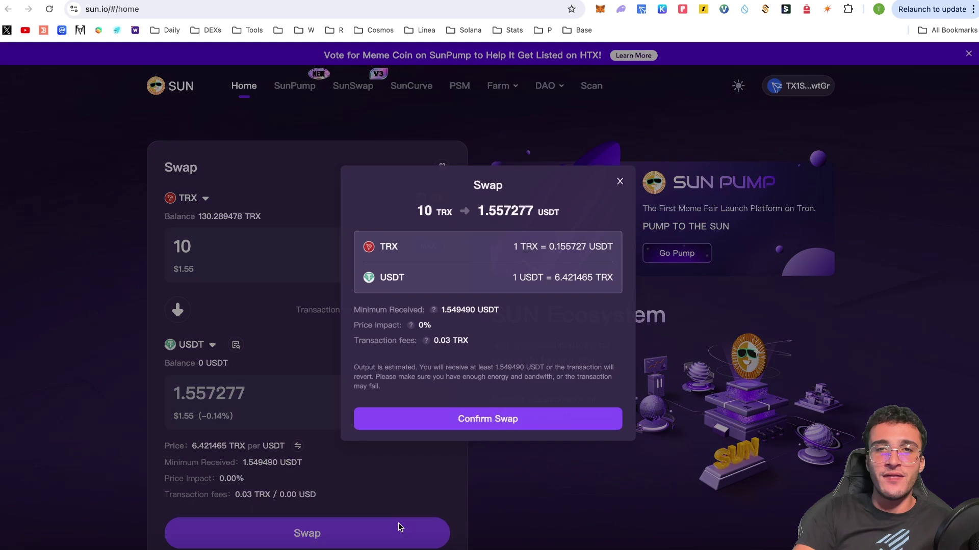
left_click(574, 418)
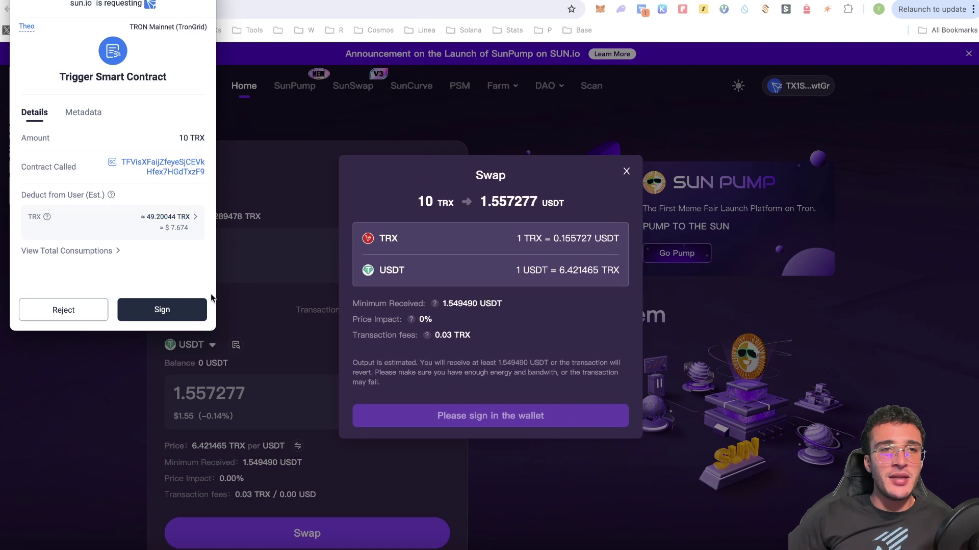
left_click(160, 309)
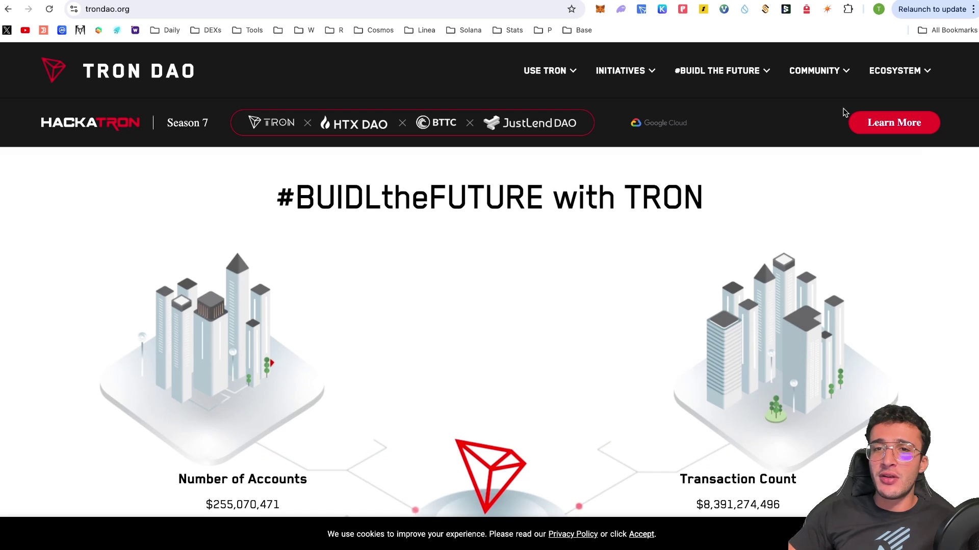
Step: Go to ECOSYSTEM > Explore Projects and scroll down to the DEFI project cards
left_click(915, 77)
left_click(163, 234)
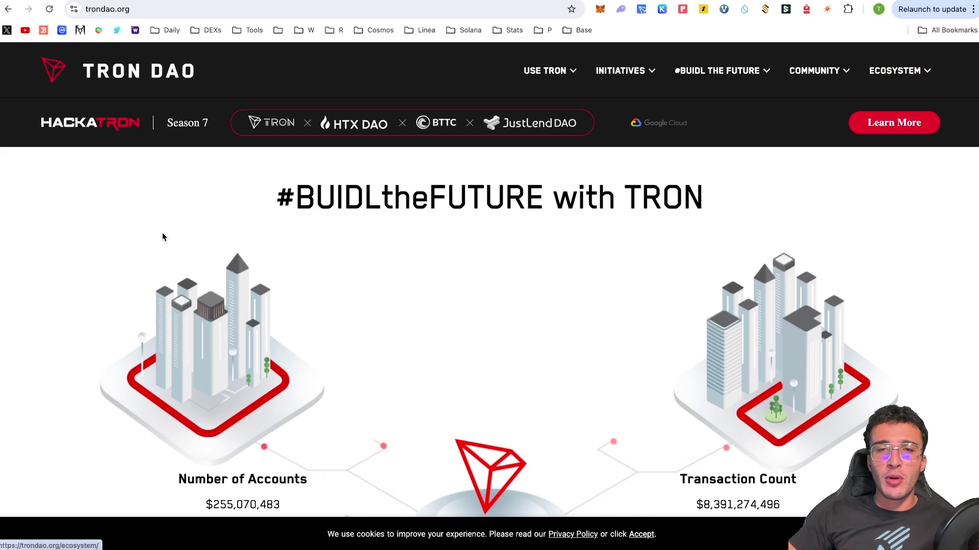
scroll(305, 228, "down", 8)
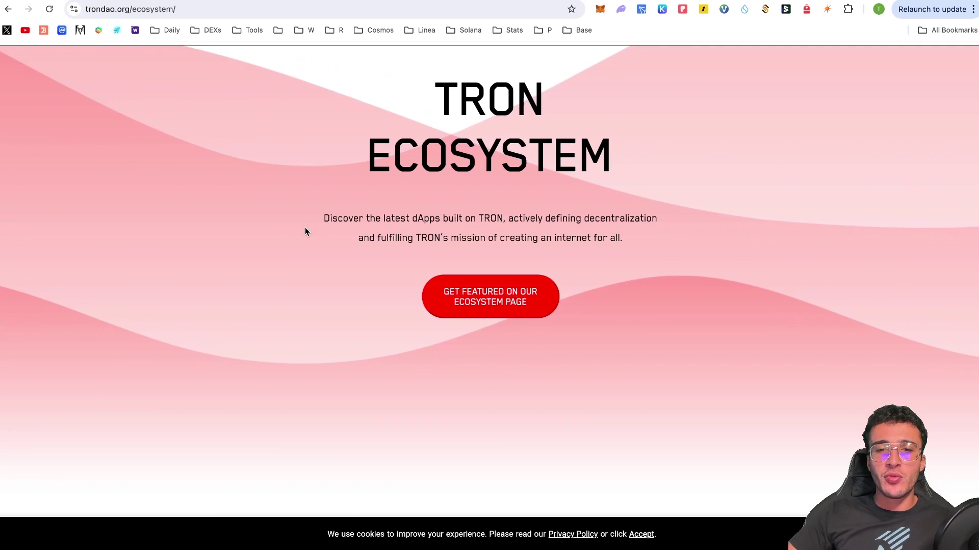
scroll(306, 232, "down", 3)
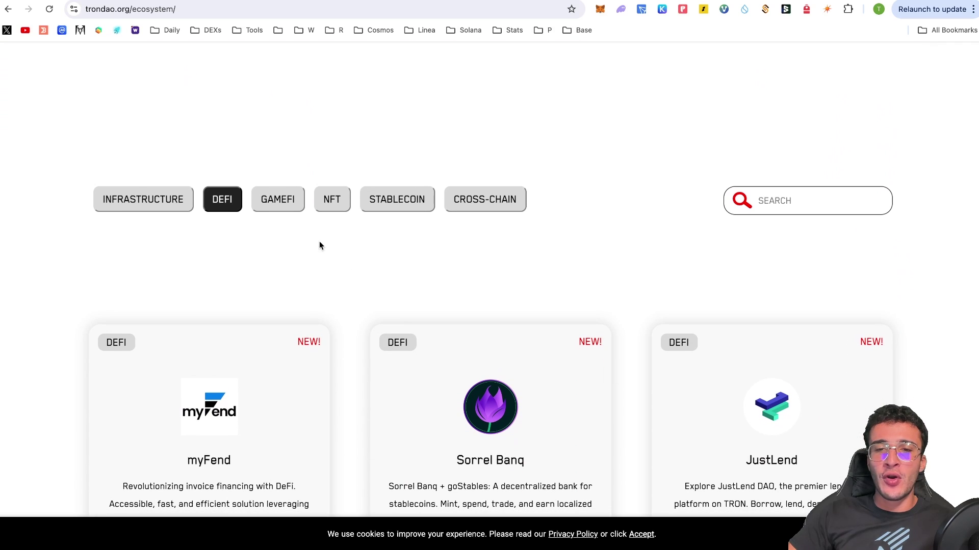
scroll(923, 235, "down", 5)
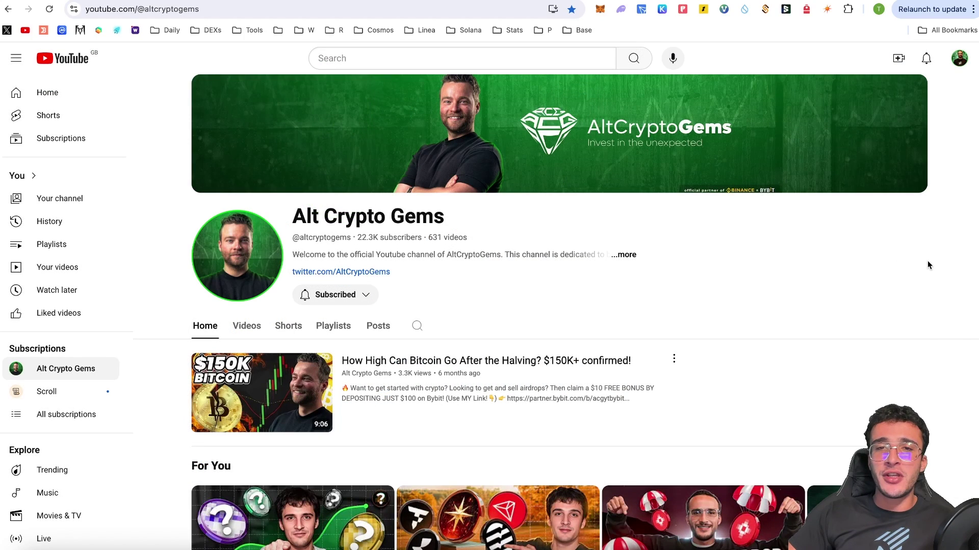
scroll(928, 264, "down", 3)
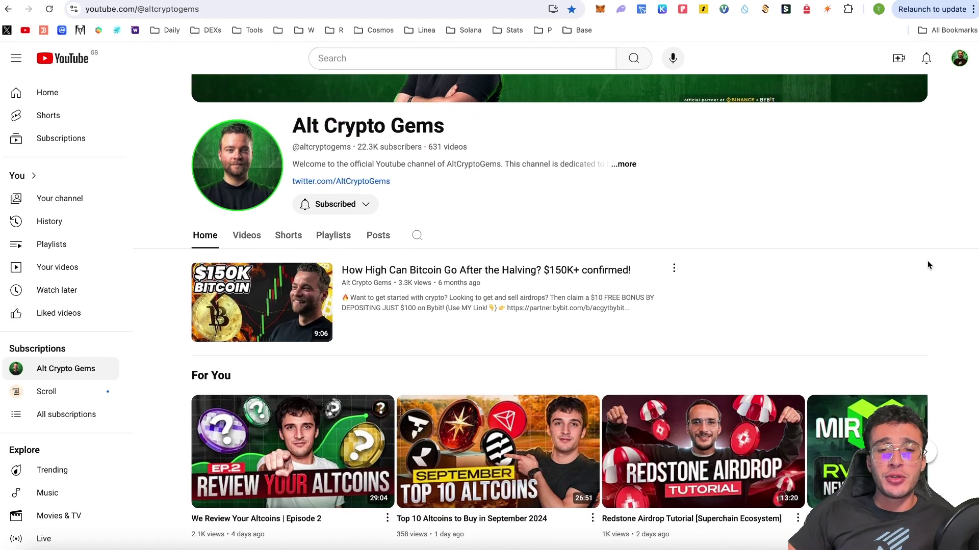
scroll(928, 265, "down", 4)
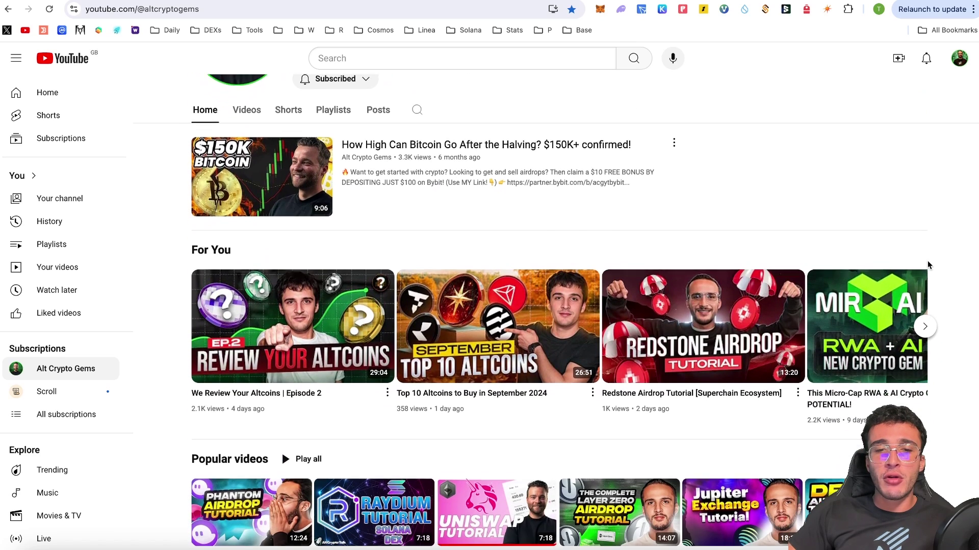
scroll(928, 264, "down", 1)
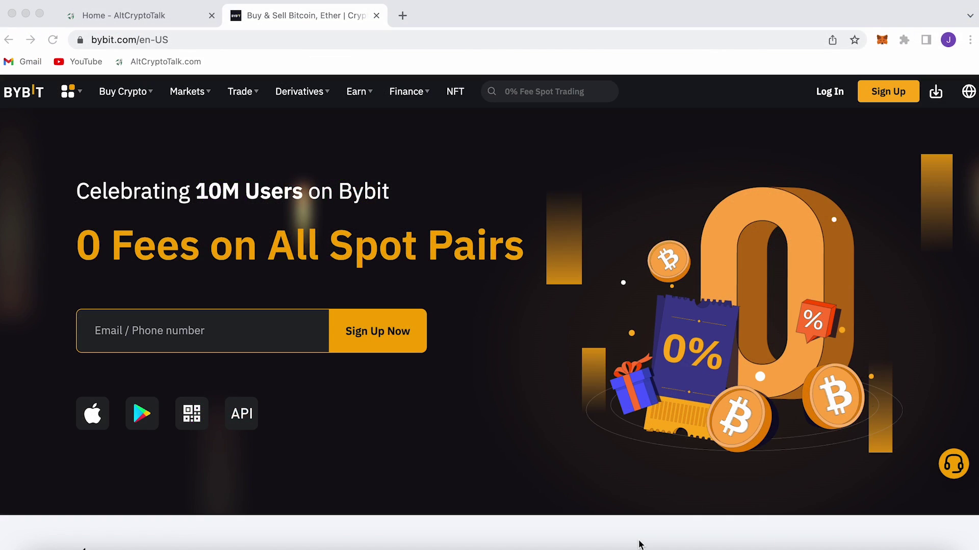
scroll(641, 545, "down", 5)
scroll(640, 545, "down", 7)
scroll(640, 544, "down", 9)
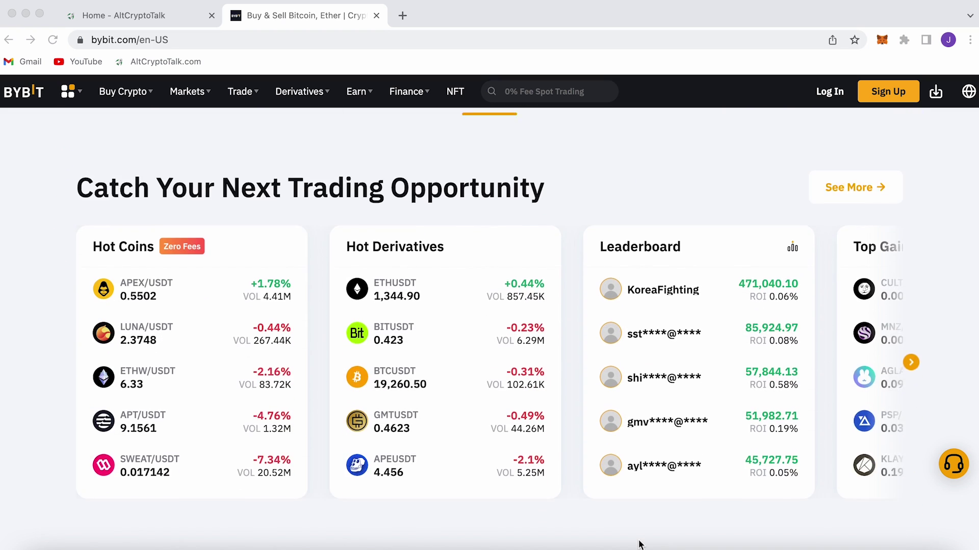
scroll(640, 545, "down", 8)
scroll(640, 544, "down", 8)
scroll(640, 544, "down", 7)
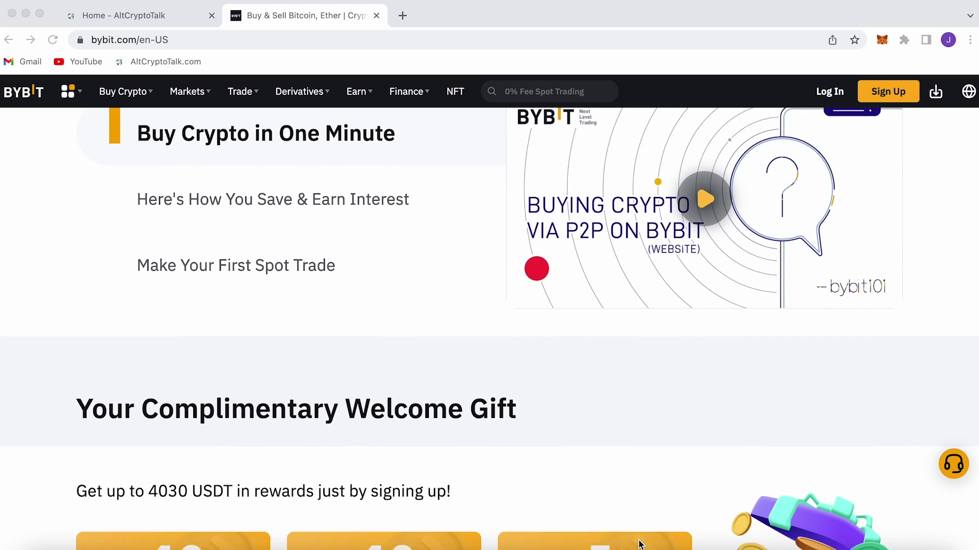
scroll(640, 544, "down", 1)
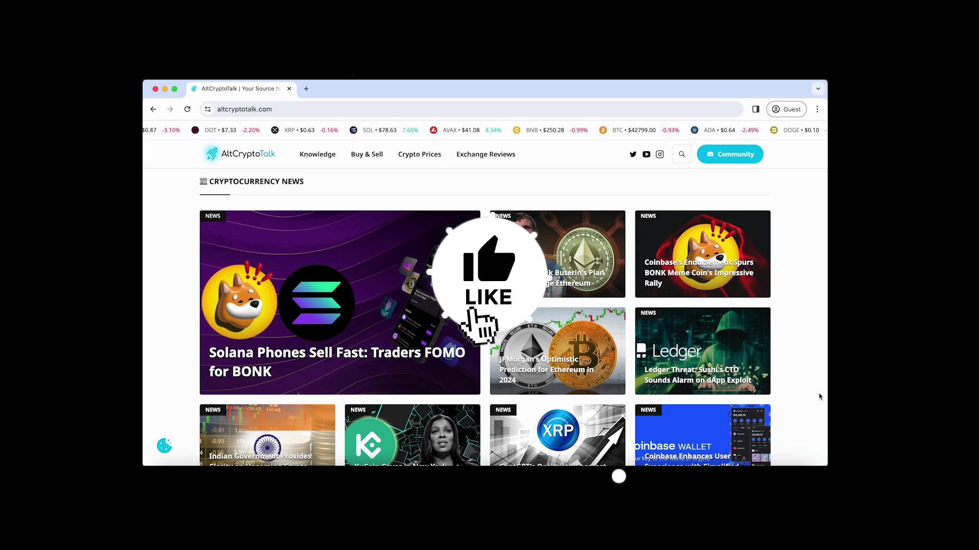
scroll(819, 397, "down", 3)
scroll(820, 397, "down", 7)
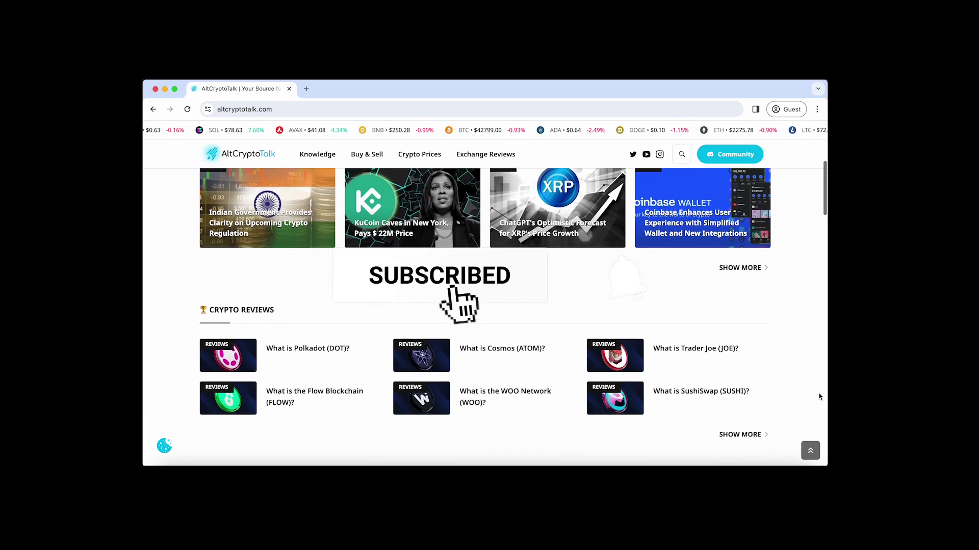
scroll(819, 396, "down", 5)
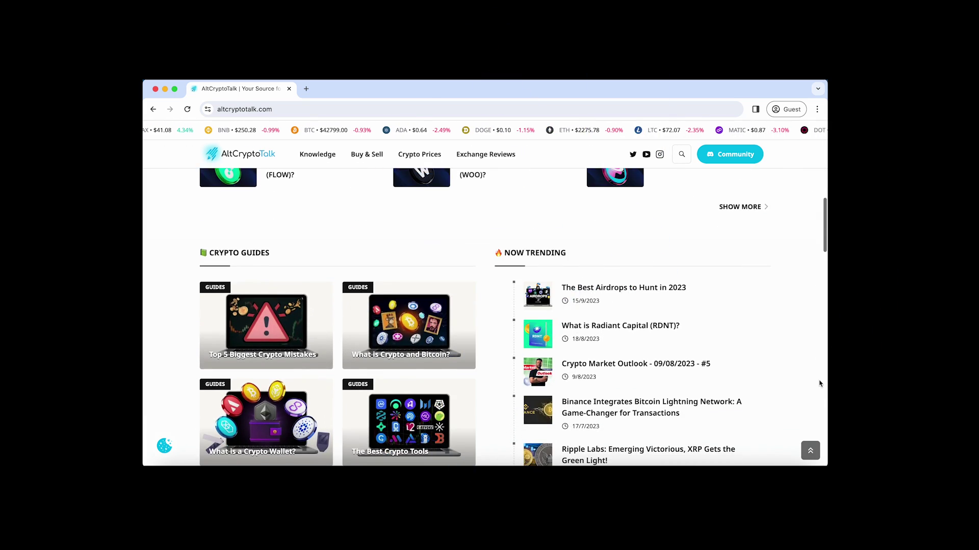
scroll(820, 383, "down", 7)
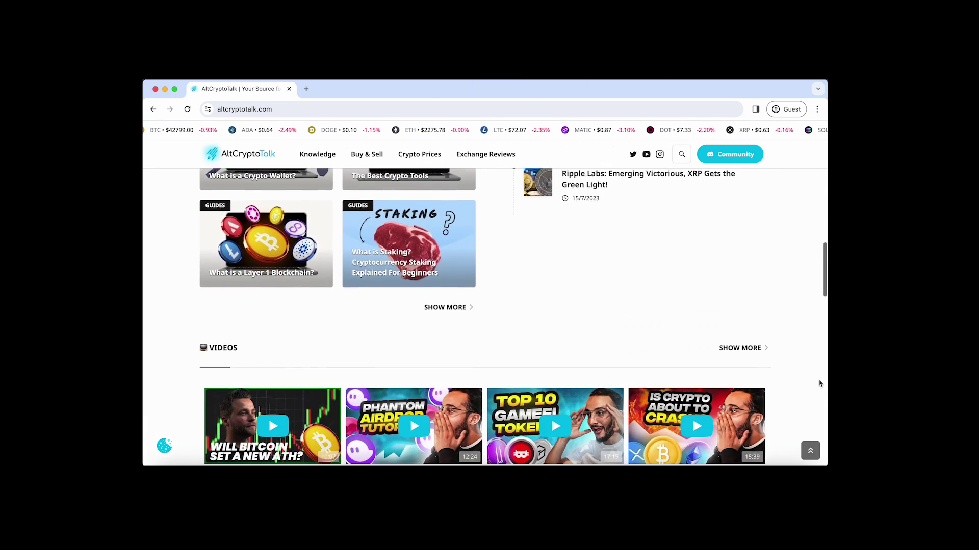
scroll(819, 384, "down", 6)
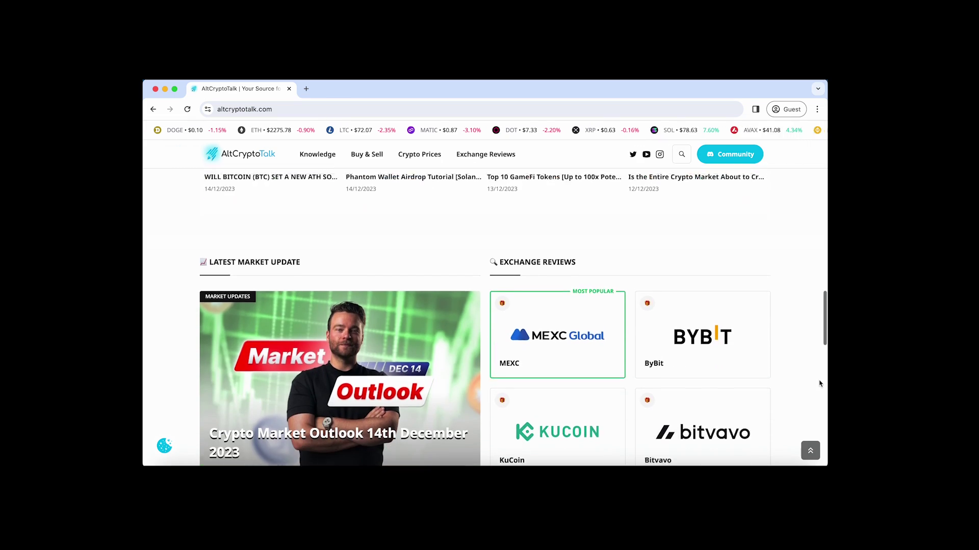
scroll(820, 384, "down", 6)
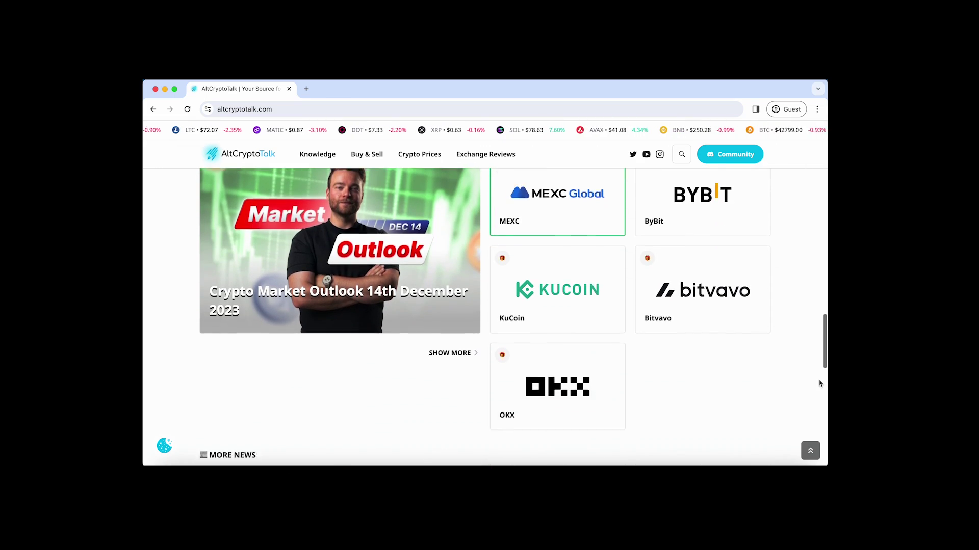
scroll(820, 383, "down", 5)
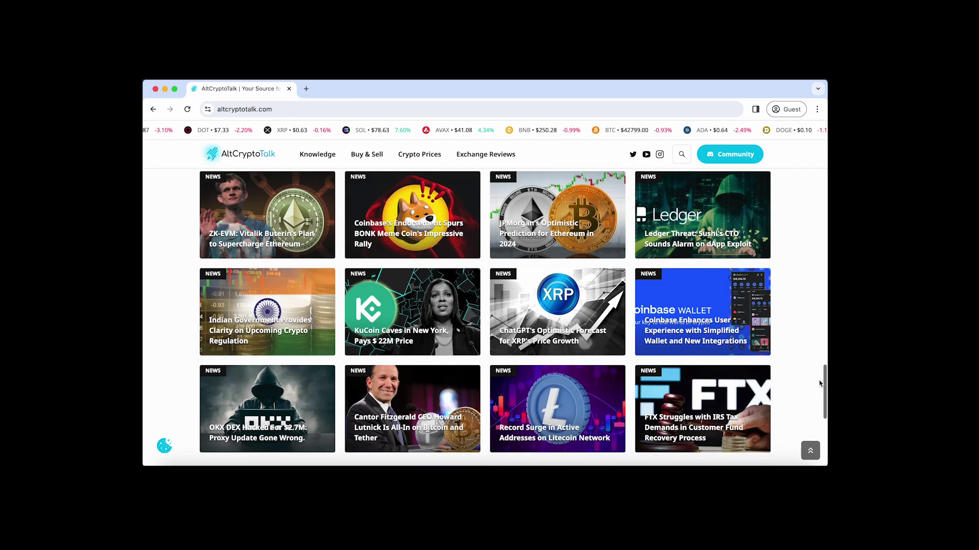